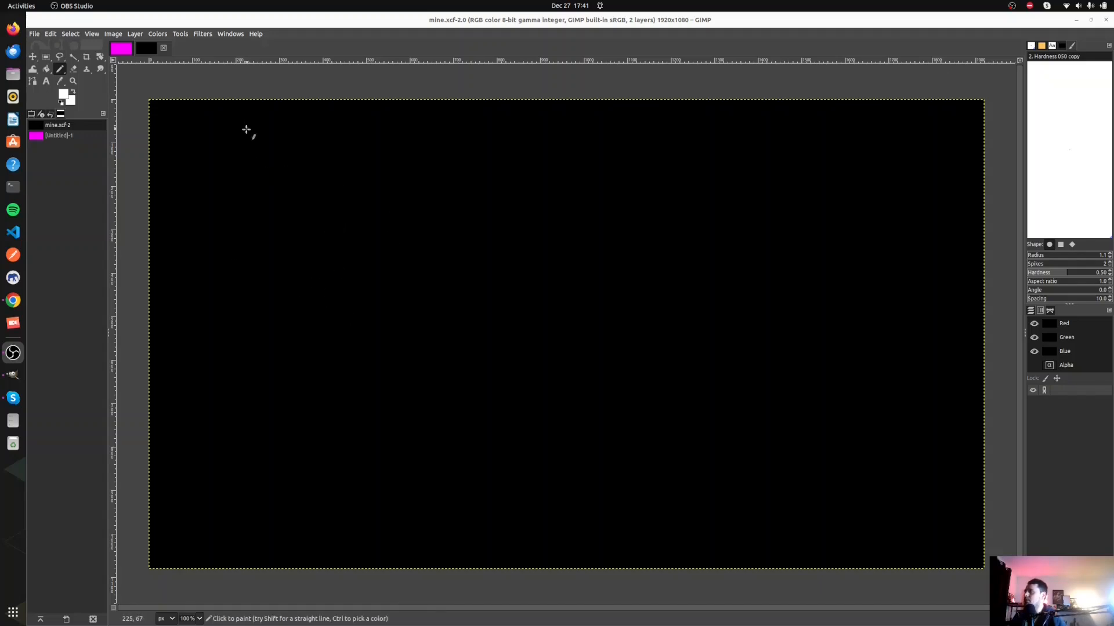
- Draw two large white outlined boxes side by side on the black canvas and hand-letter A and B below them
mouse_move(211, 122)
left_mouse_down()
mouse_move(416, 280)
mouse_move(578, 164)
mouse_move(557, 119)
mouse_move(211, 125)
left_mouse_up()
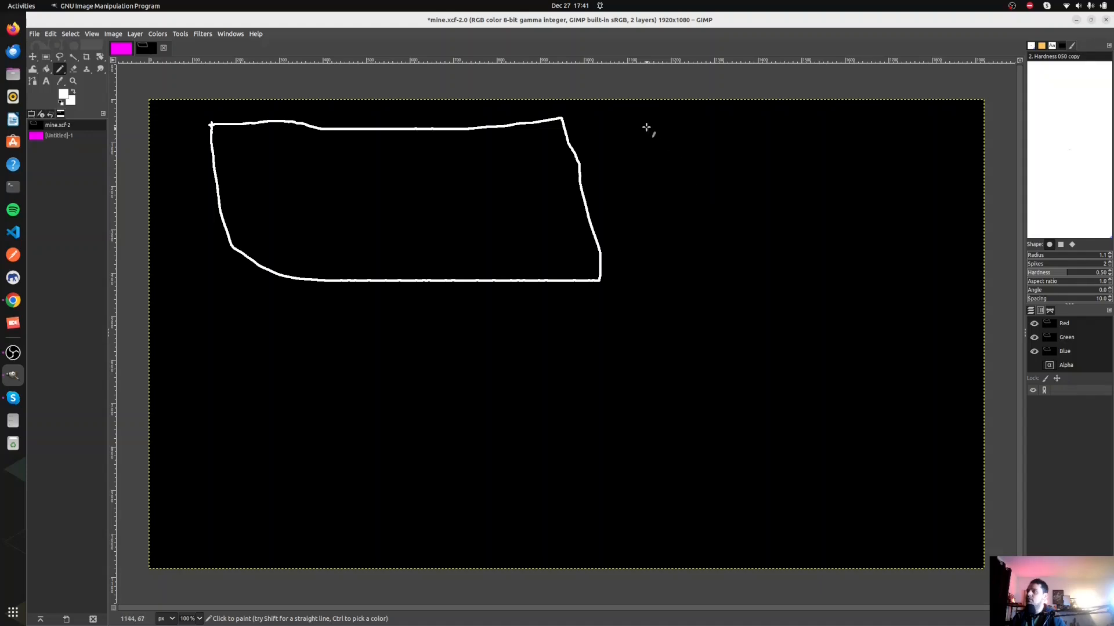
mouse_move(643, 124)
left_mouse_down()
mouse_move(702, 253)
mouse_move(942, 261)
mouse_move(918, 124)
mouse_move(648, 121)
left_mouse_up()
left_click_drag(363, 308, 345, 377)
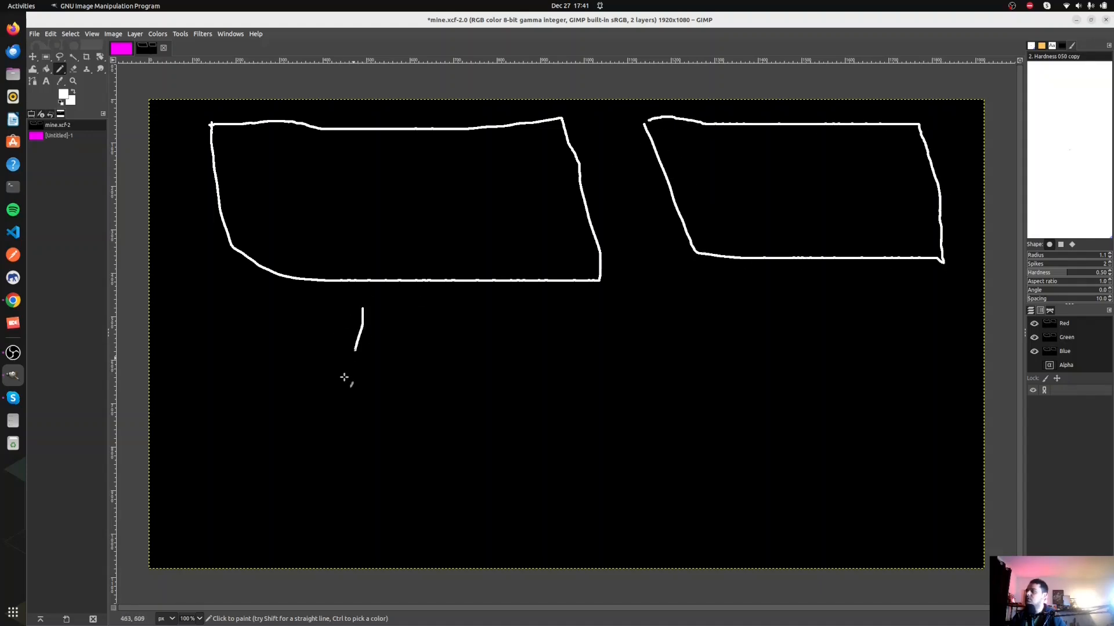
mouse_move(362, 309)
left_mouse_down()
mouse_move(387, 377)
mouse_move(378, 347)
left_mouse_up()
left_click_drag(805, 303, 804, 342)
mouse_move(805, 303)
left_mouse_down()
mouse_move(855, 313)
mouse_move(841, 346)
left_mouse_up()
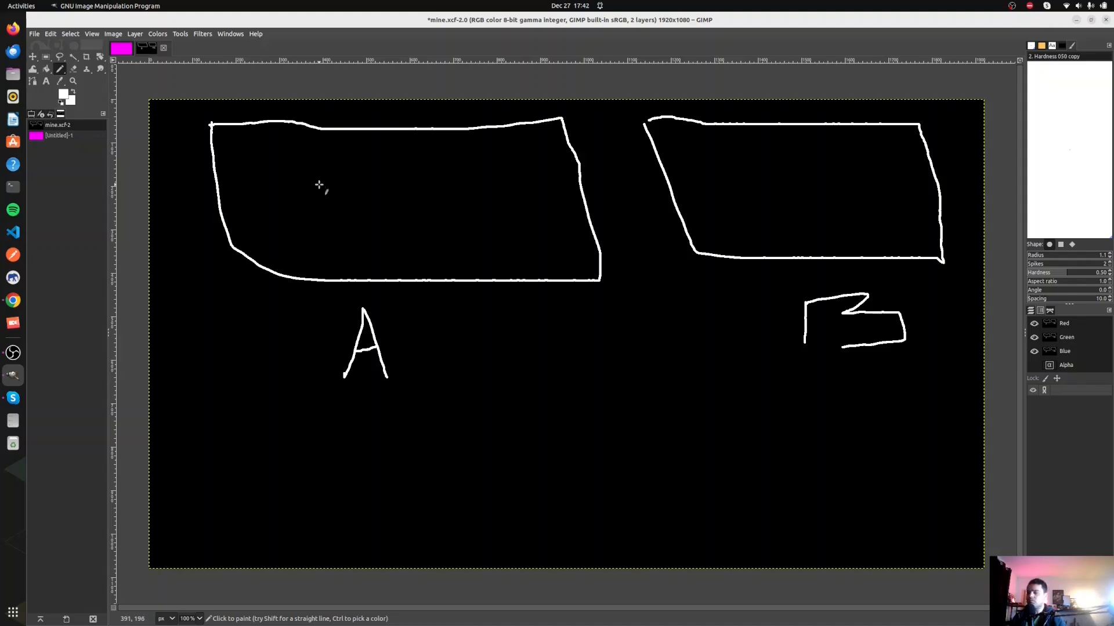
- Draw two smaller boxes inside each of the large boxes A and B
mouse_move(267, 198)
left_mouse_down()
mouse_move(360, 230)
mouse_move(259, 192)
left_mouse_up()
mouse_move(454, 178)
left_mouse_down()
mouse_move(464, 231)
mouse_move(542, 177)
mouse_move(427, 177)
left_mouse_up()
mouse_move(715, 164)
left_mouse_down()
mouse_move(779, 214)
mouse_move(758, 154)
mouse_move(703, 160)
left_mouse_up()
mouse_move(831, 152)
left_mouse_down()
mouse_move(830, 232)
mouse_move(884, 150)
mouse_move(891, 212)
mouse_move(818, 234)
left_mouse_up()
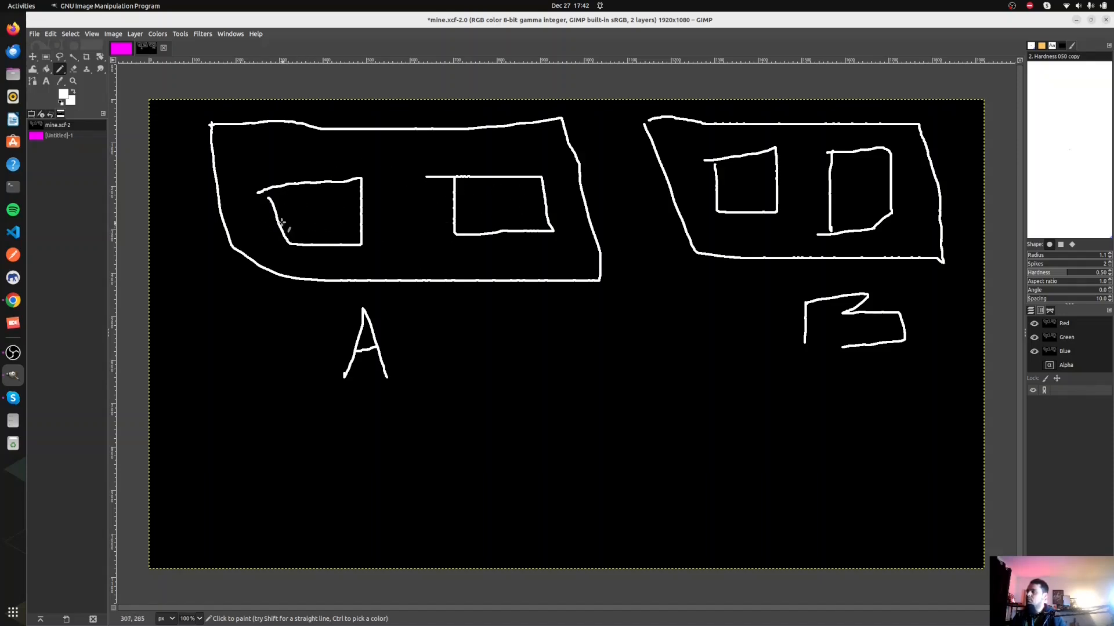
- Split both small boxes in A with a horizontal line and write HY in each lower part
left_click_drag(279, 221, 356, 218)
left_click_drag(456, 207, 539, 205)
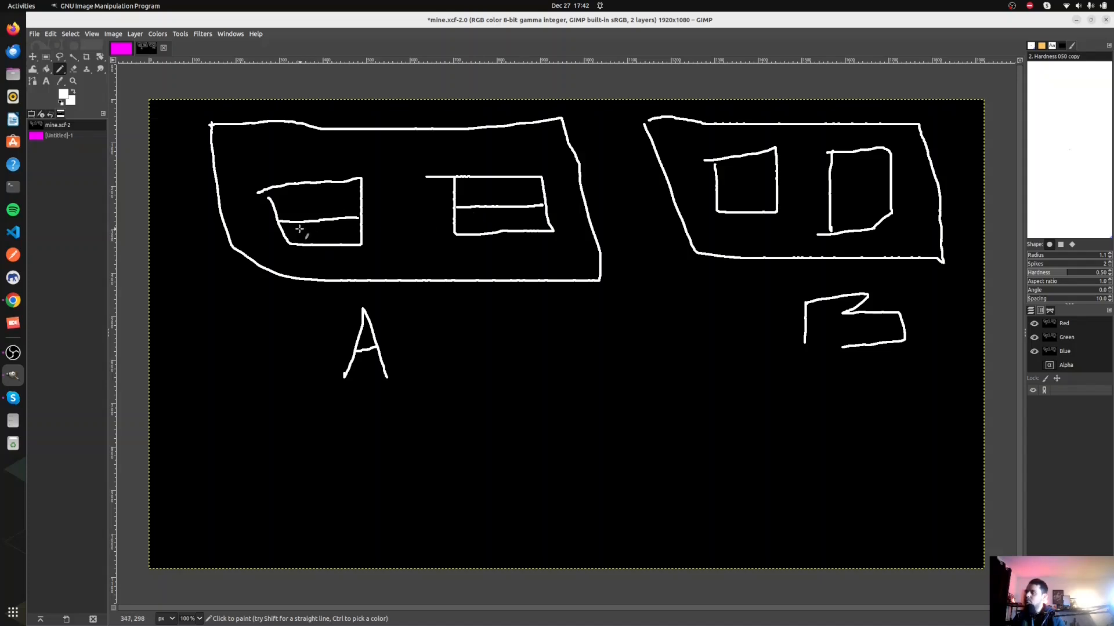
left_click_drag(295, 228, 332, 235)
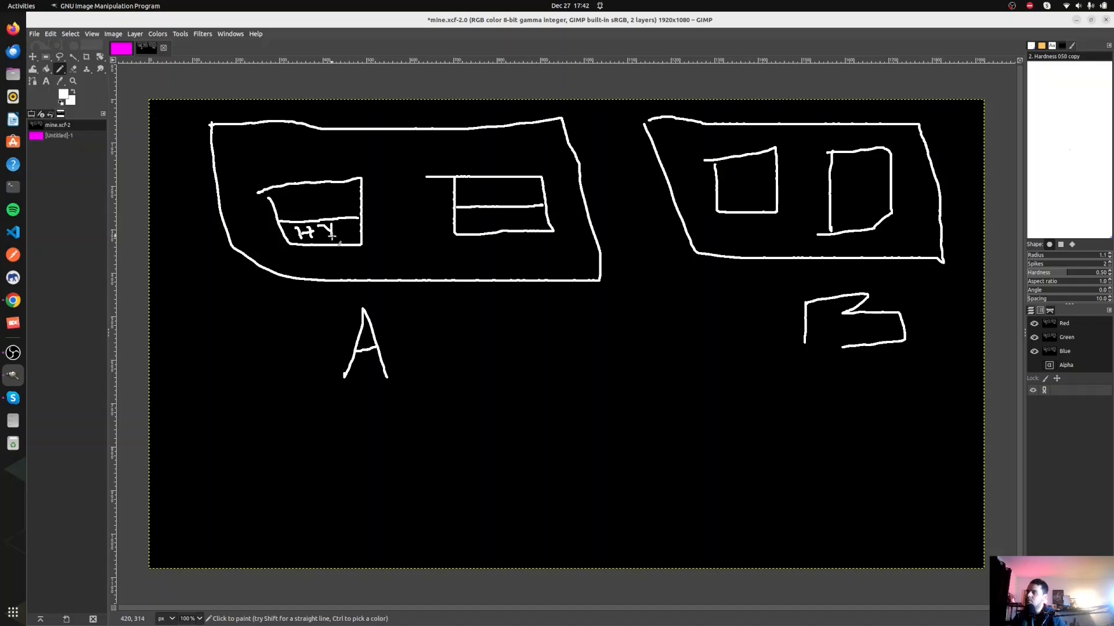
mouse_move(474, 215)
left_mouse_down()
mouse_move(474, 229)
mouse_move(503, 222)
mouse_move(508, 237)
left_mouse_up()
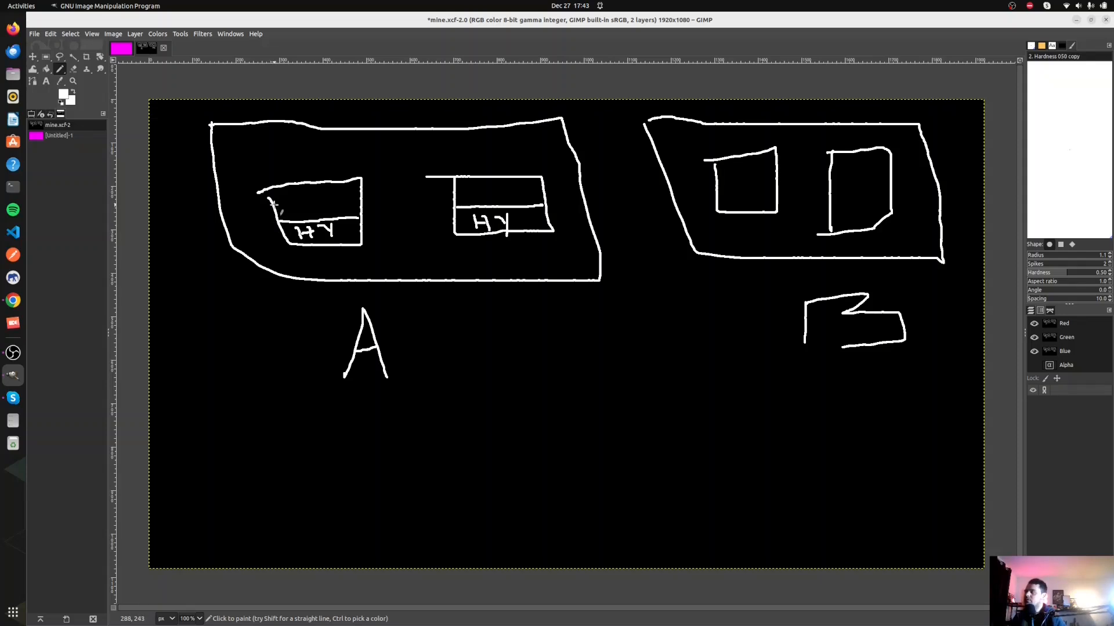
- Sketch two small partitions above the HY line in the first small box of A
right_click(273, 207)
key("Escape")
left_click_drag(275, 210, 279, 216)
mouse_move(342, 225)
left_mouse_down()
mouse_move(341, 208)
mouse_move(360, 198)
left_mouse_up()
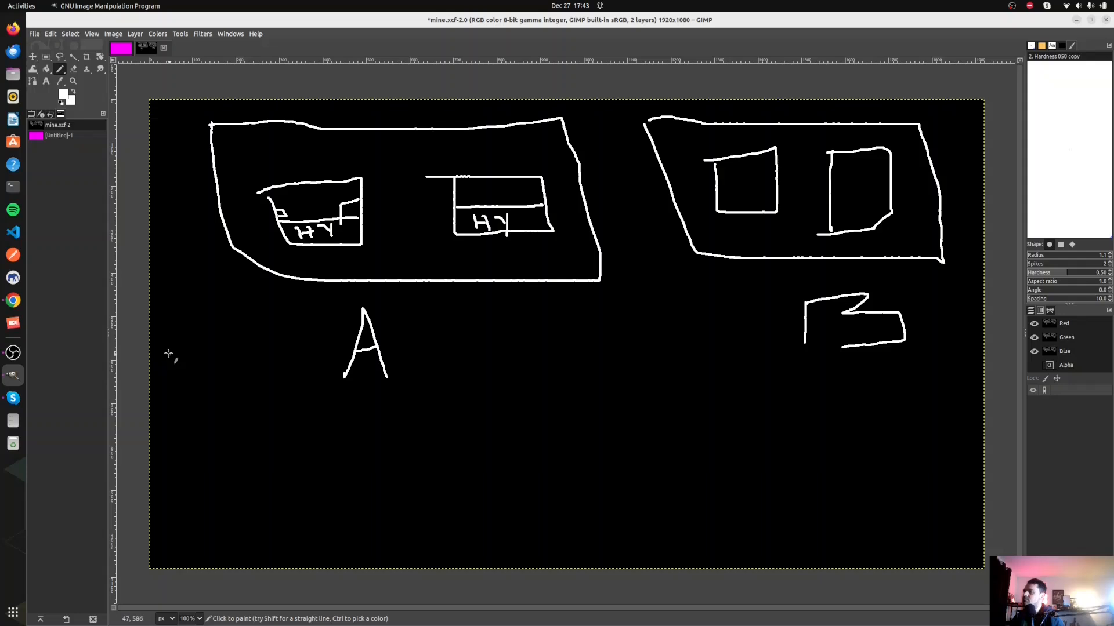
- Switch to the AWS console in Chrome and view the region list and the account menu
left_click(12, 300)
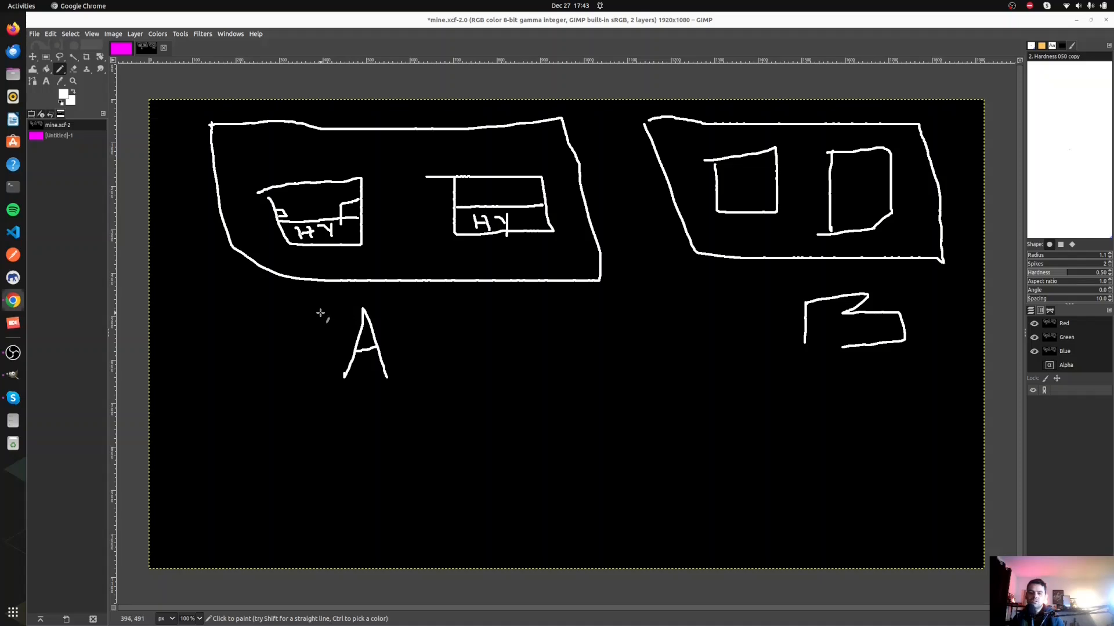
key("alt+Tab")
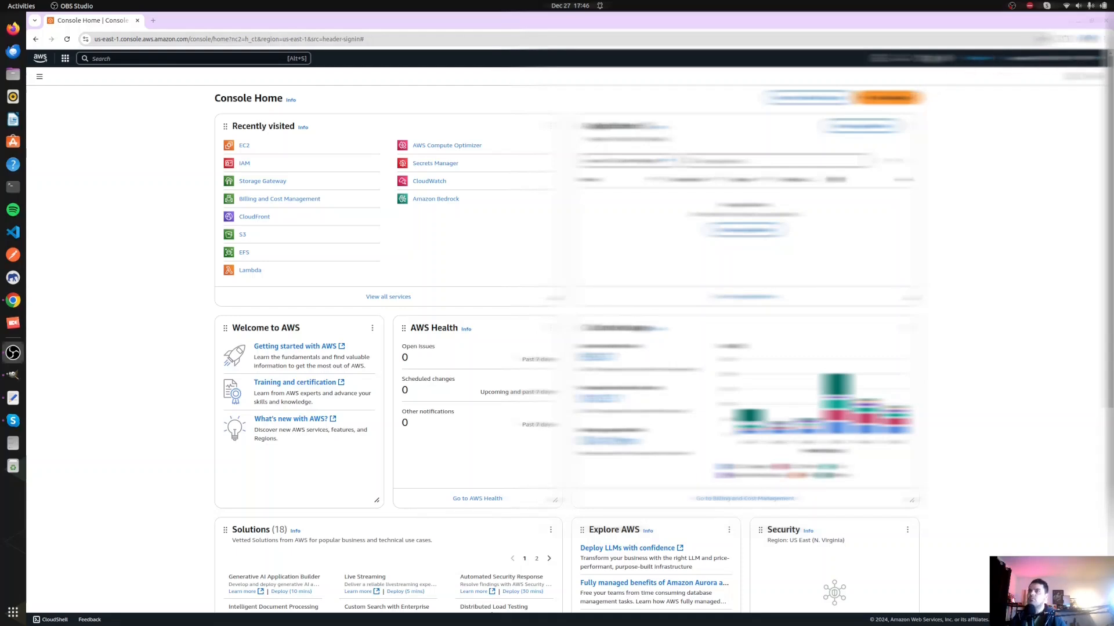
left_click(979, 59)
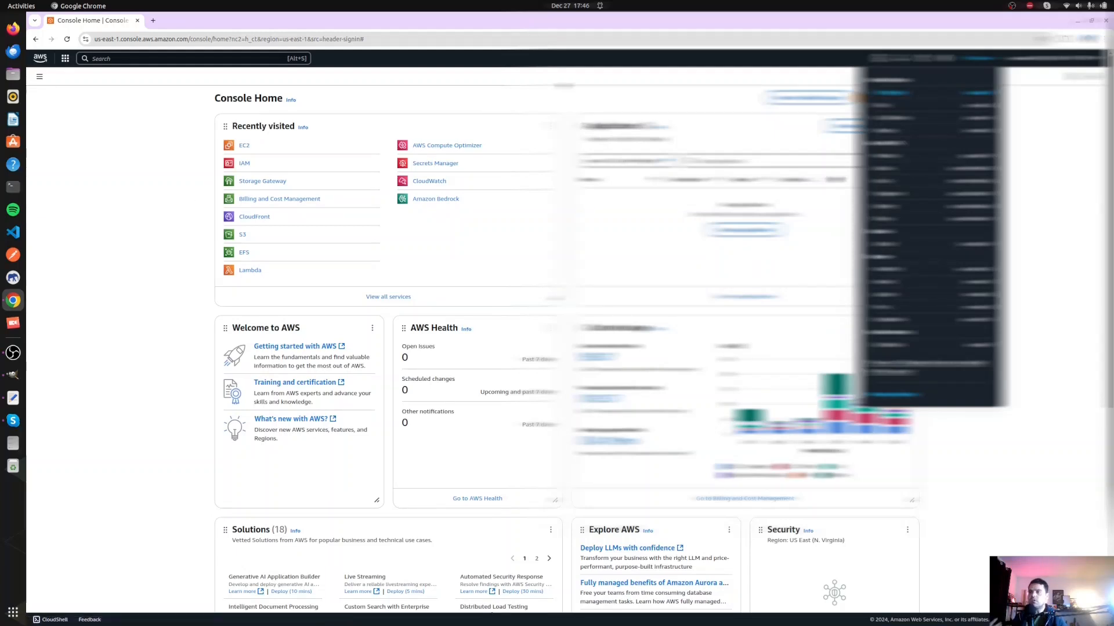
left_click(1066, 148)
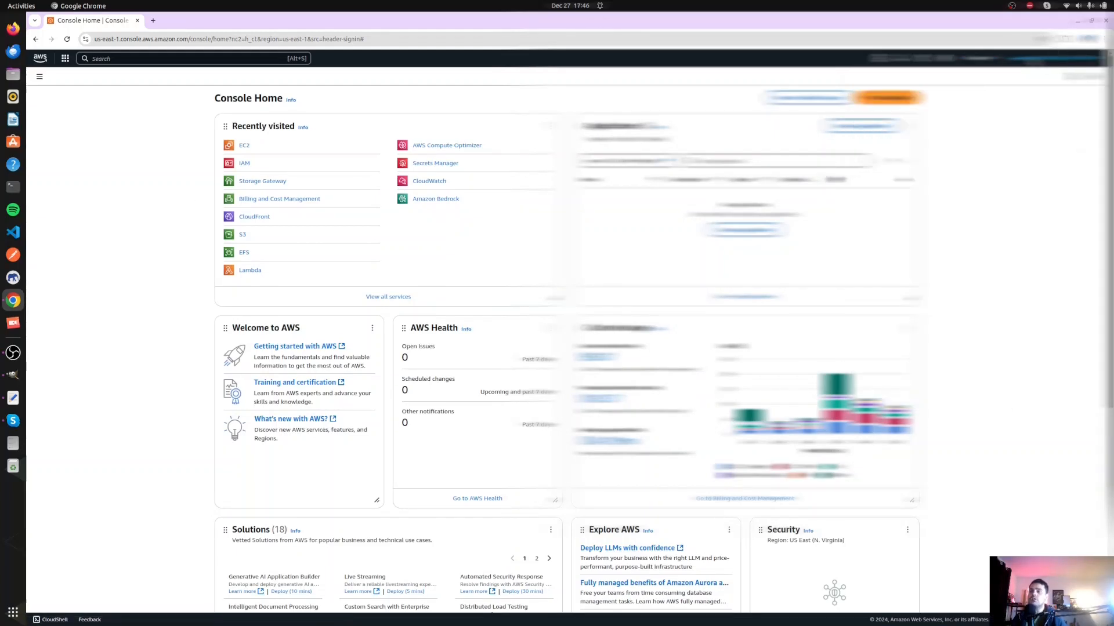
left_click(1051, 59)
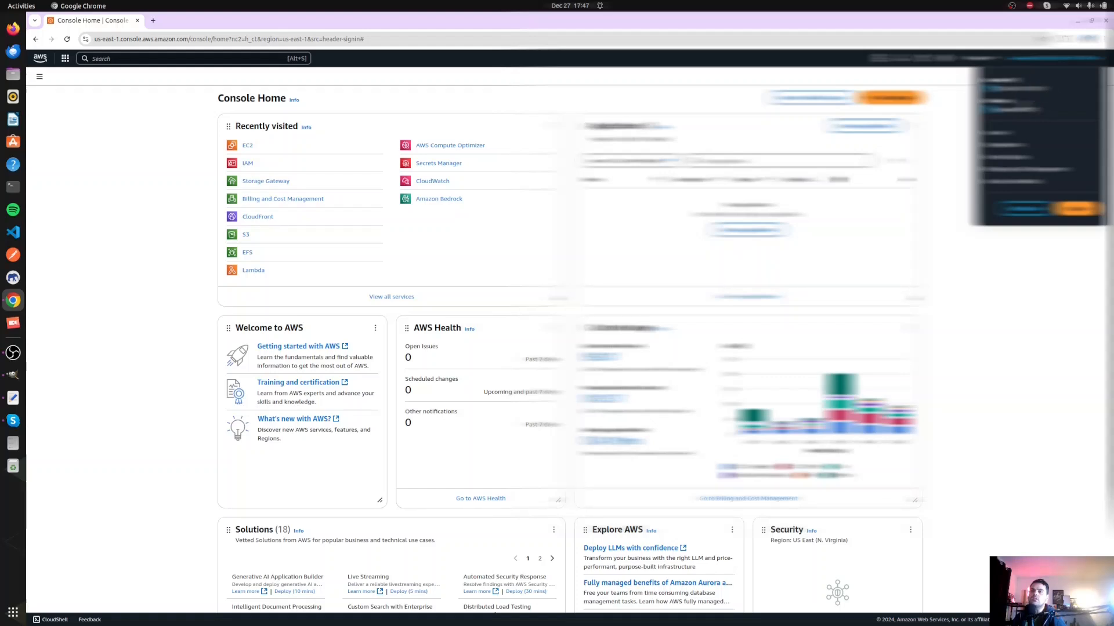
left_click(1044, 263)
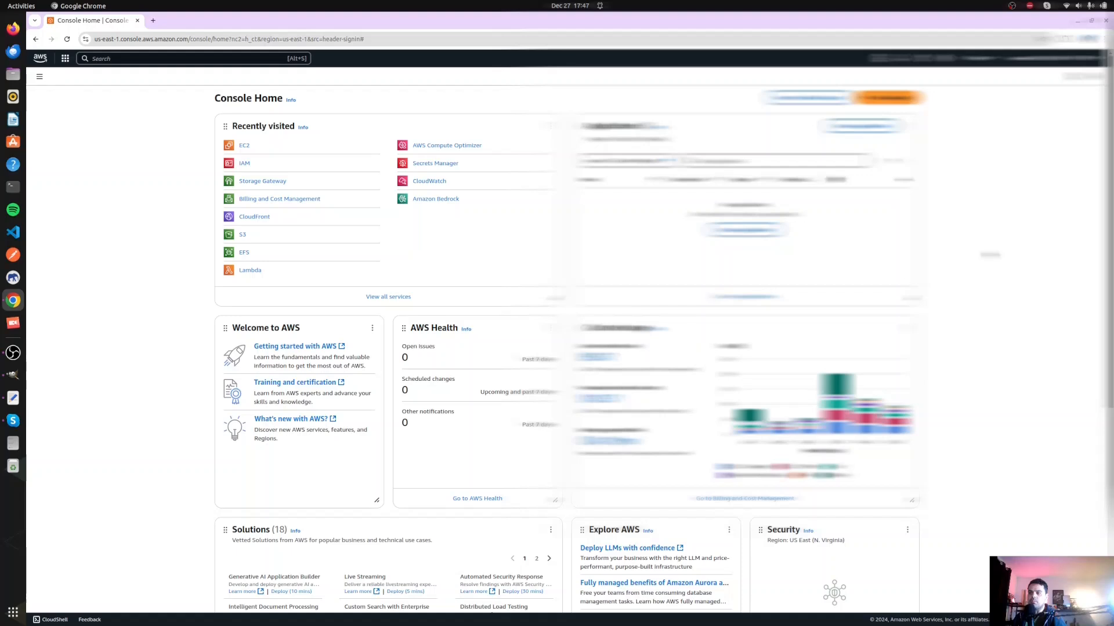
- Switch back to GIMP and undo the latest strokes, including the small partitions and the HY label in A's second box
left_click(13, 353)
left_click(13, 375)
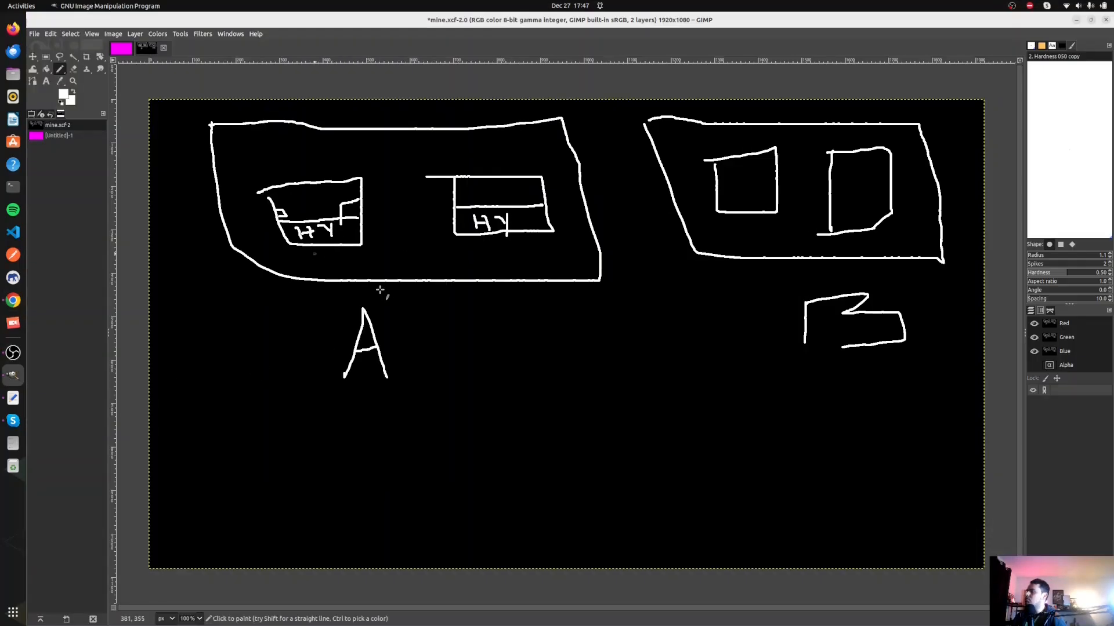
key("ctrl+z")
key("ctrl+z")
key("ctrl+z")
key("ctrl+z")
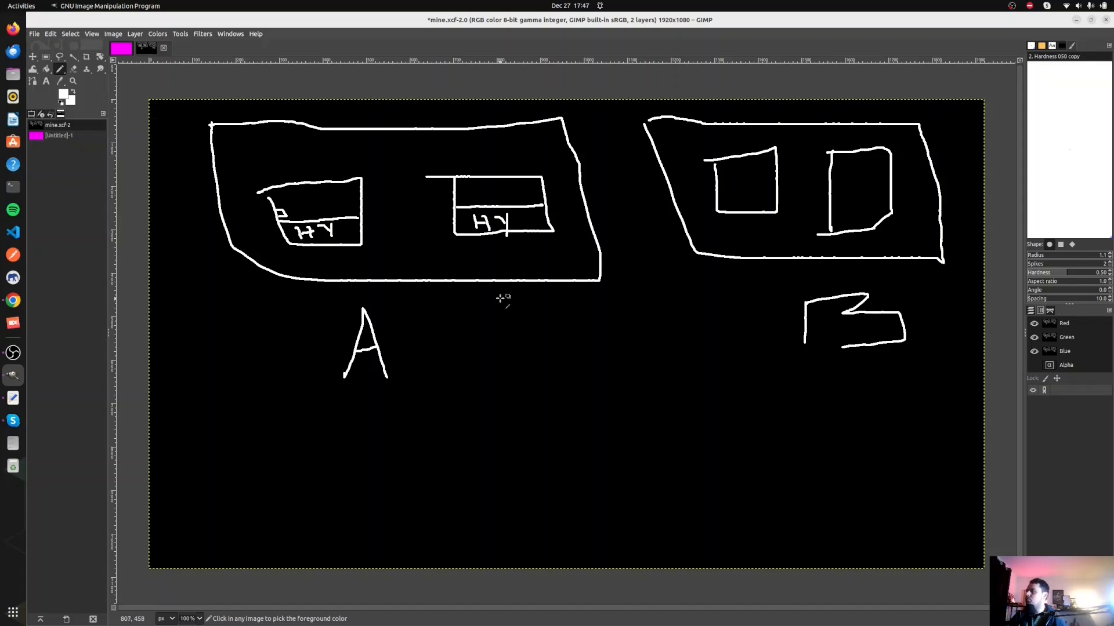
key("ctrl+z")
key("ctrl+z")
key("ctrl+z")
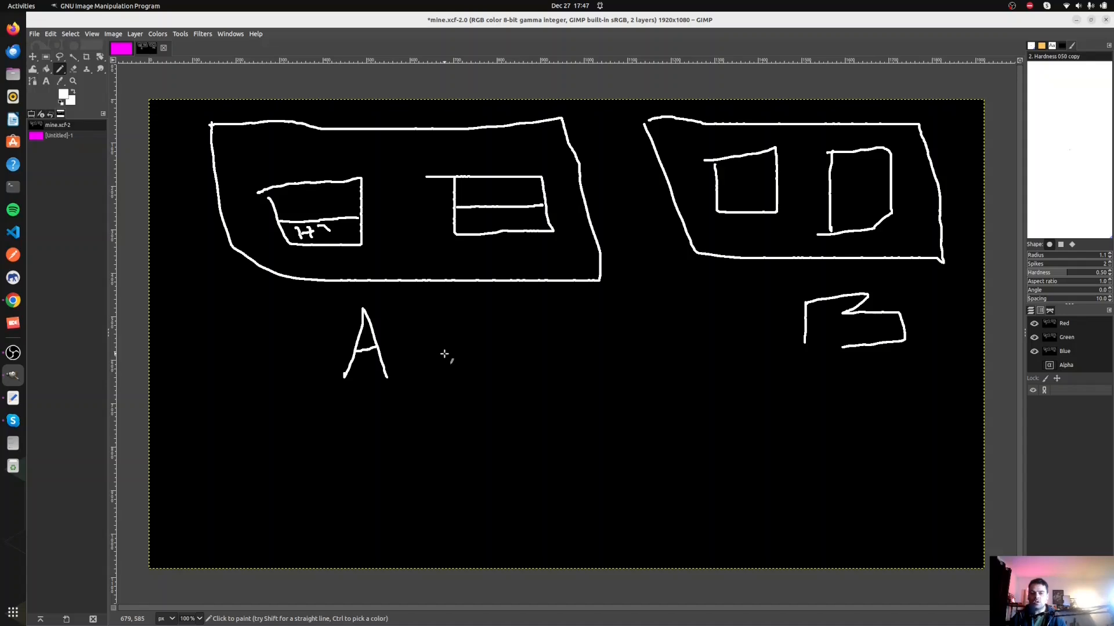
- Write IAM and MFA in two stacked outlined boxes in the area between labels A and B
mouse_move(440, 339)
left_mouse_down()
mouse_move(451, 397)
mouse_move(620, 328)
mouse_move(445, 325)
mouse_move(470, 378)
left_mouse_up()
mouse_move(515, 340)
left_mouse_down()
mouse_move(508, 376)
mouse_move(526, 378)
mouse_move(534, 361)
mouse_move(552, 388)
mouse_move(582, 341)
mouse_move(590, 369)
left_mouse_up()
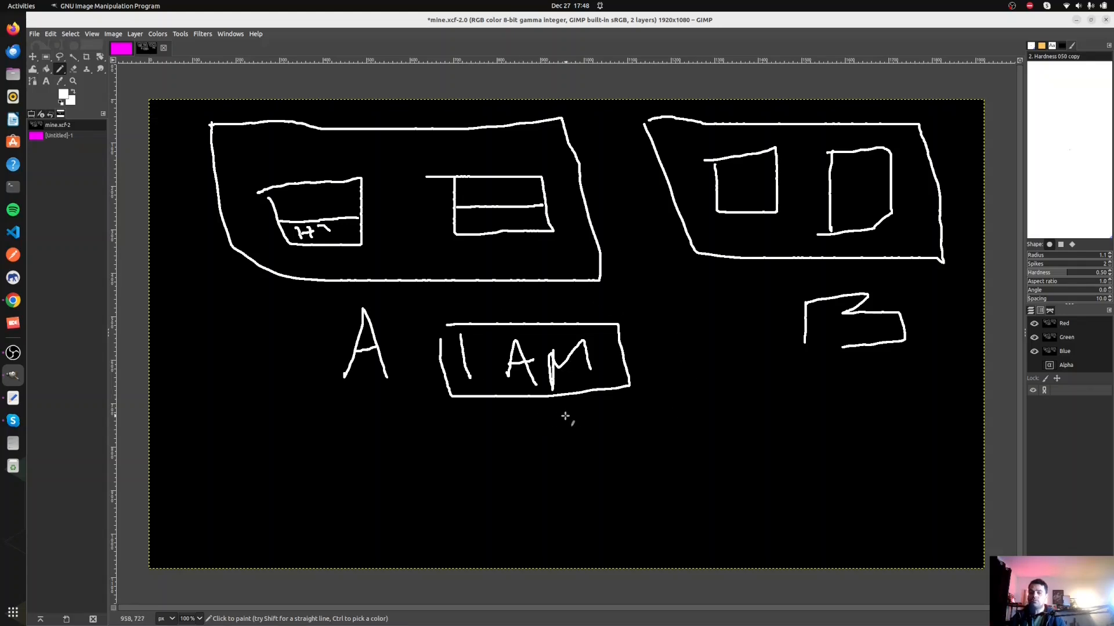
left_click_drag(457, 409, 443, 446)
mouse_move(457, 409)
left_mouse_down()
mouse_move(597, 405)
mouse_move(622, 455)
mouse_move(444, 455)
mouse_move(462, 422)
mouse_move(510, 446)
mouse_move(529, 416)
mouse_move(547, 461)
mouse_move(574, 454)
left_mouse_up()
left_click_drag(547, 448, 587, 441)
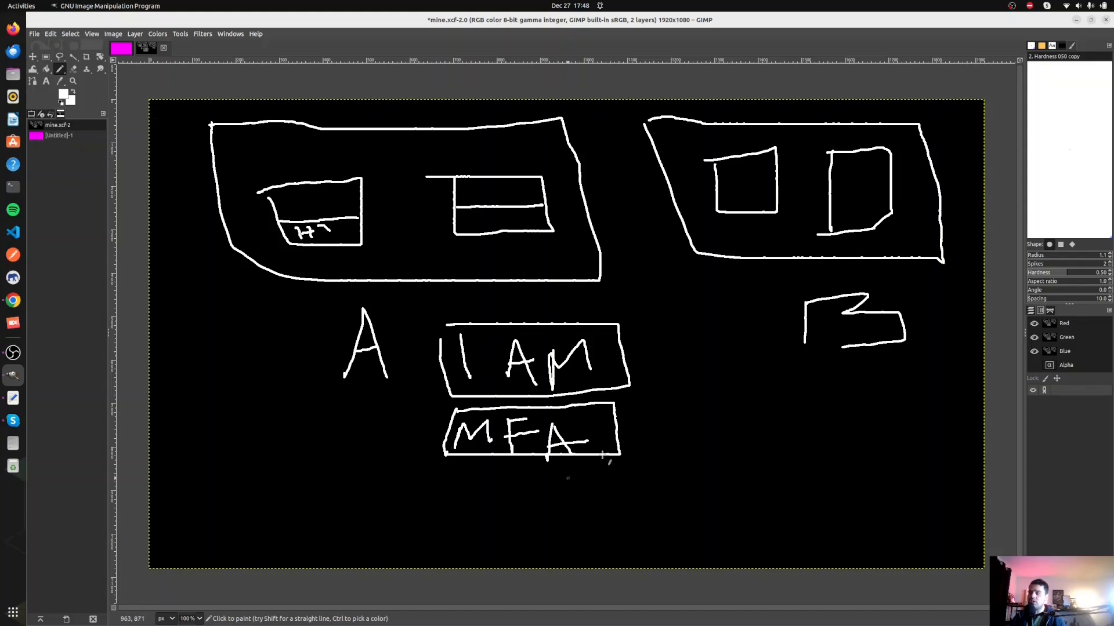
- Draw a third box under the MFA box and write Bill A inside it
mouse_move(447, 470)
left_mouse_down()
mouse_move(447, 505)
mouse_move(608, 472)
mouse_move(610, 514)
mouse_move(457, 520)
mouse_move(455, 508)
mouse_move(485, 497)
mouse_move(513, 514)
left_mouse_up()
left_click_drag(553, 483, 551, 505)
mouse_move(560, 490)
left_mouse_down()
mouse_move(580, 512)
mouse_move(571, 499)
left_mouse_up()
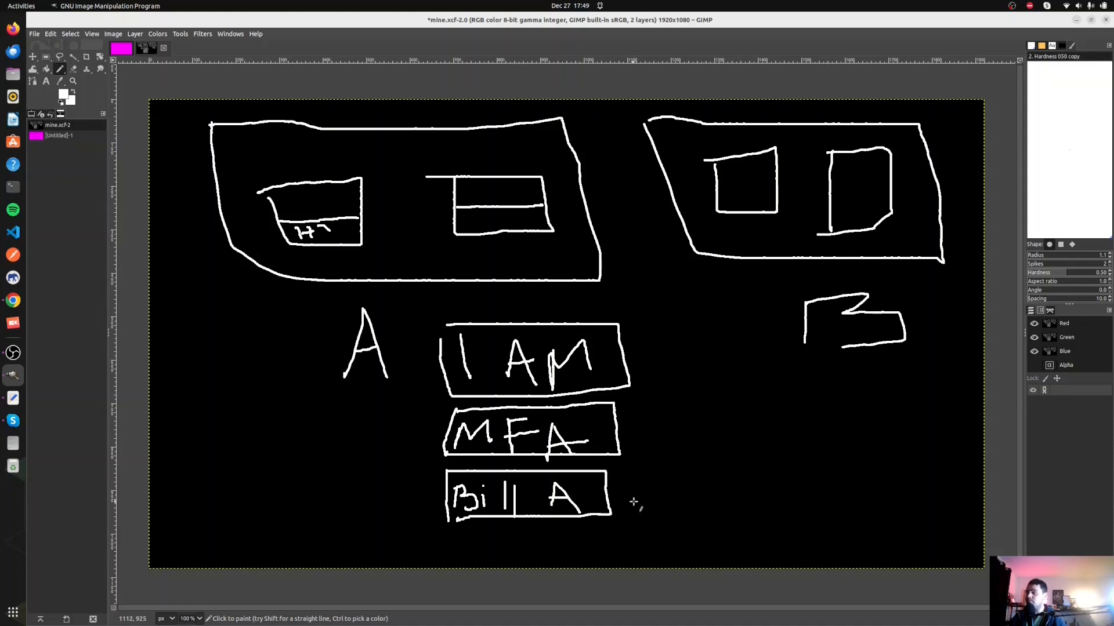
- Switch to the AWS console in Chrome, search for bill and open Billing and Cost Management
left_click(13, 300)
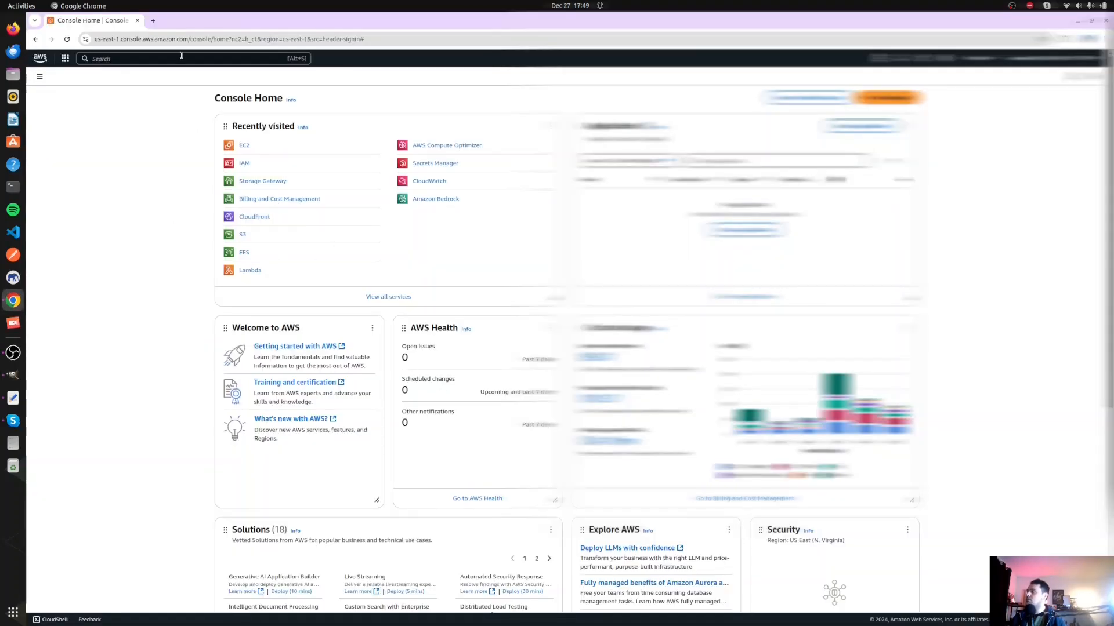
type("ll")
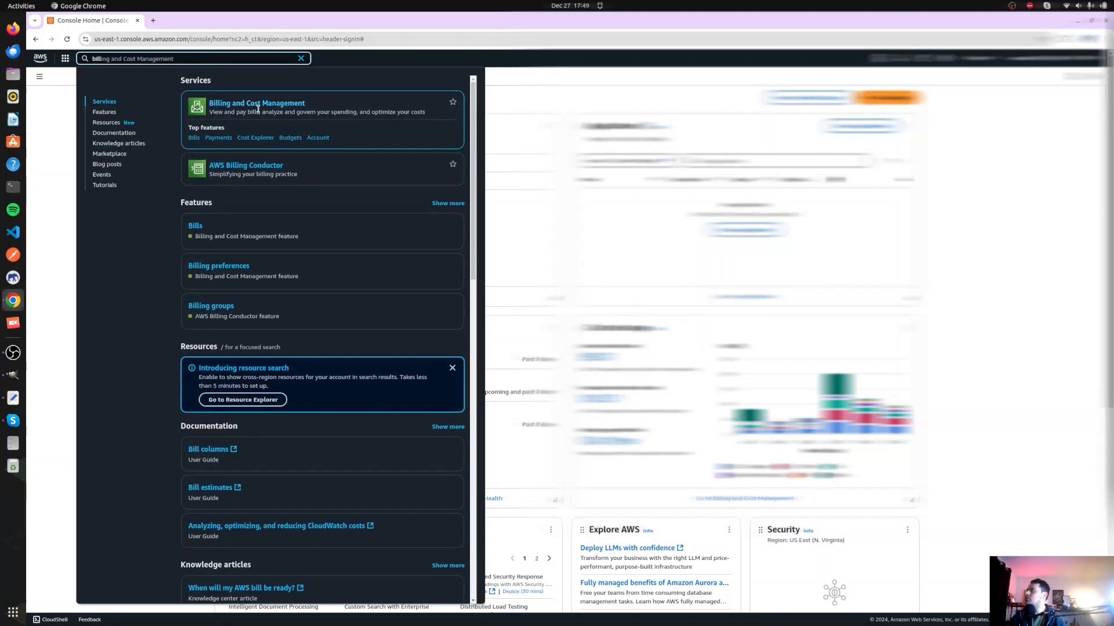
left_click(277, 109)
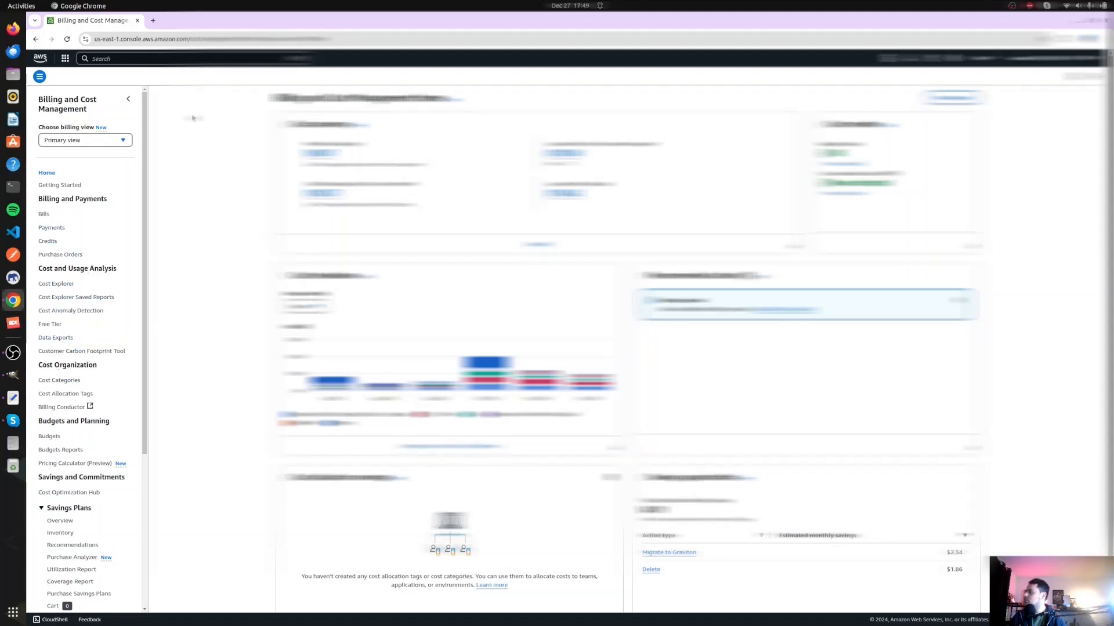
- Search the AWS console for billing alarms and open a matching service
left_click(173, 58)
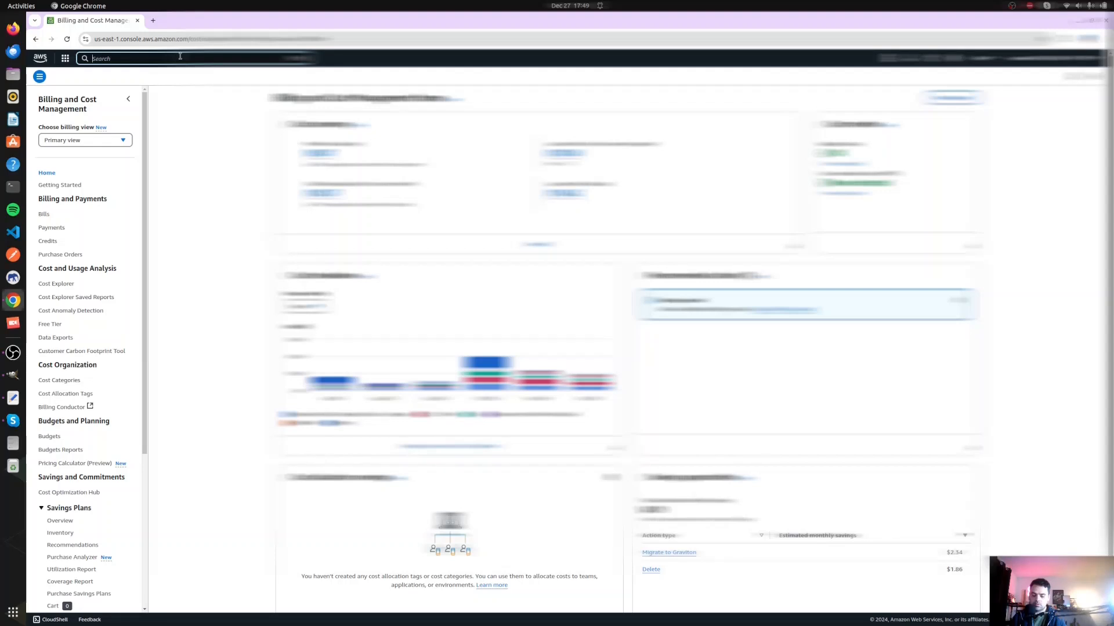
type("billing alarms")
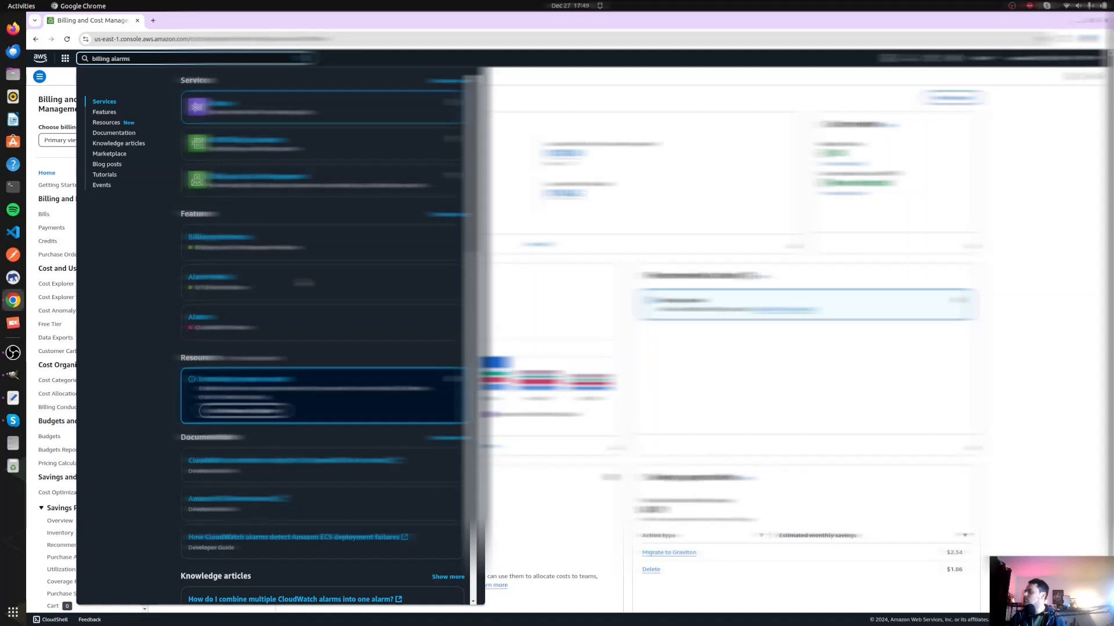
left_click(284, 178)
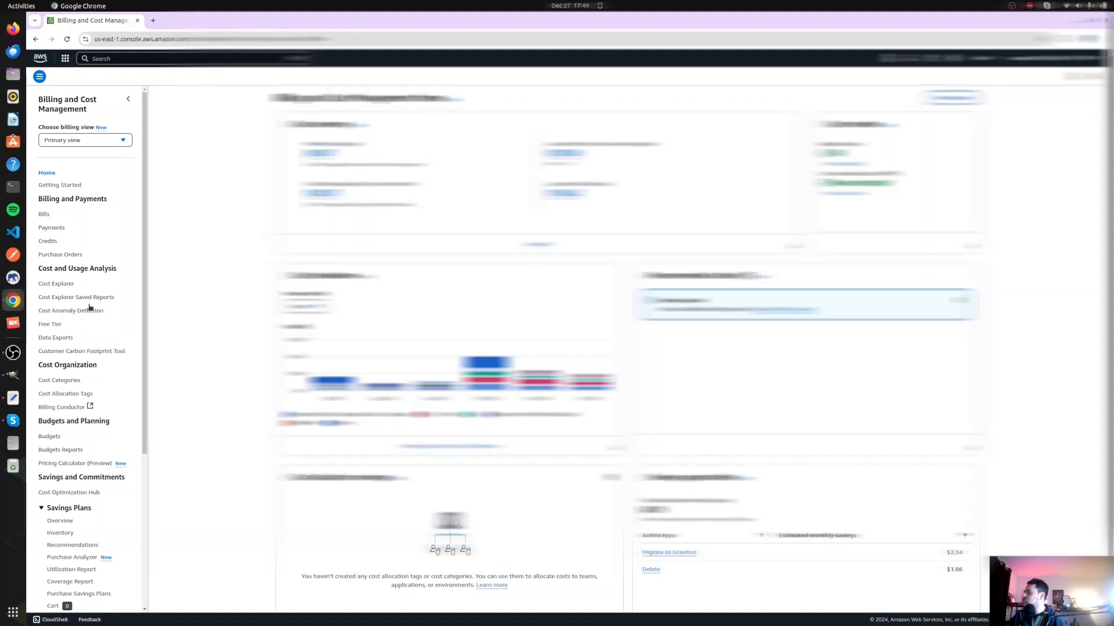
- Open the Budgets page and bring up the form for creating a budget
left_click(44, 214)
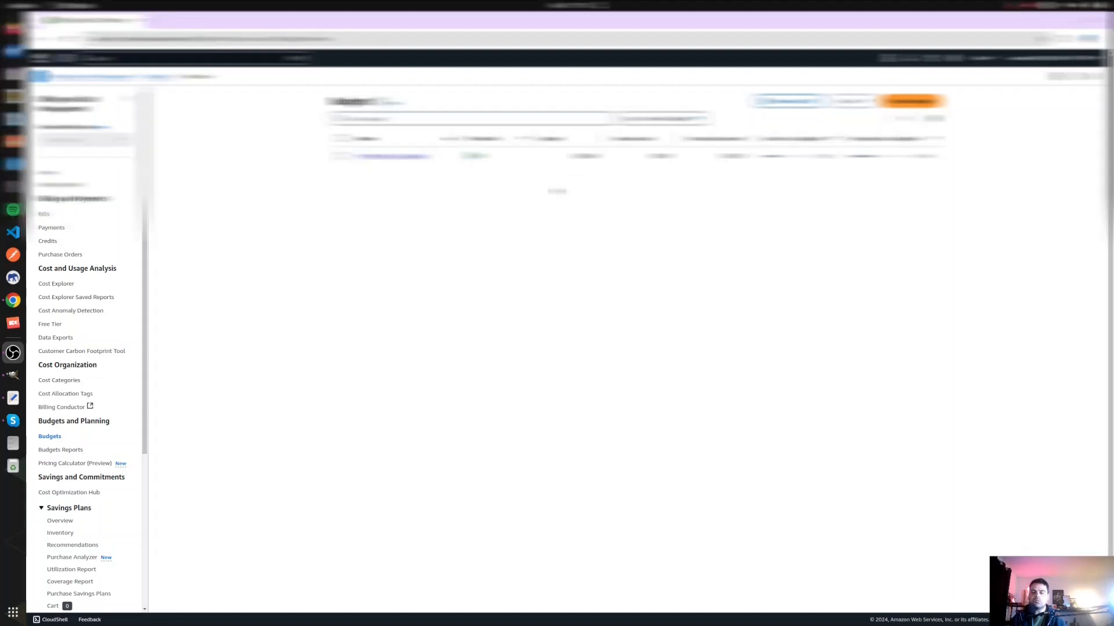
left_click(911, 102)
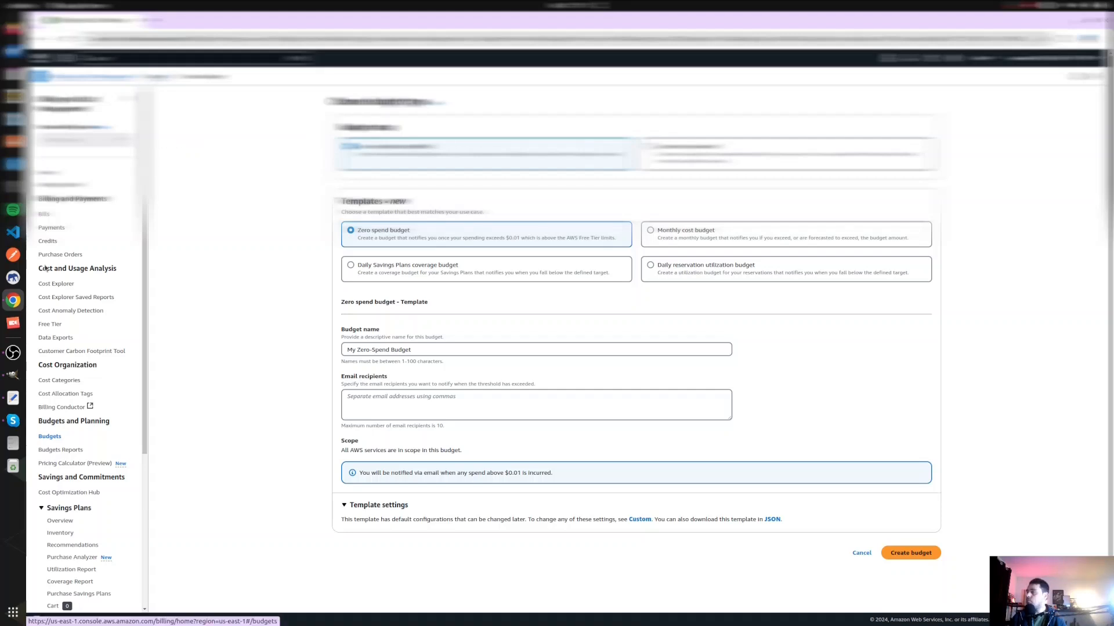
- Switch to GIMP, relabel the third box as BUDGET and draw an asterisk beside it
left_click(12, 377)
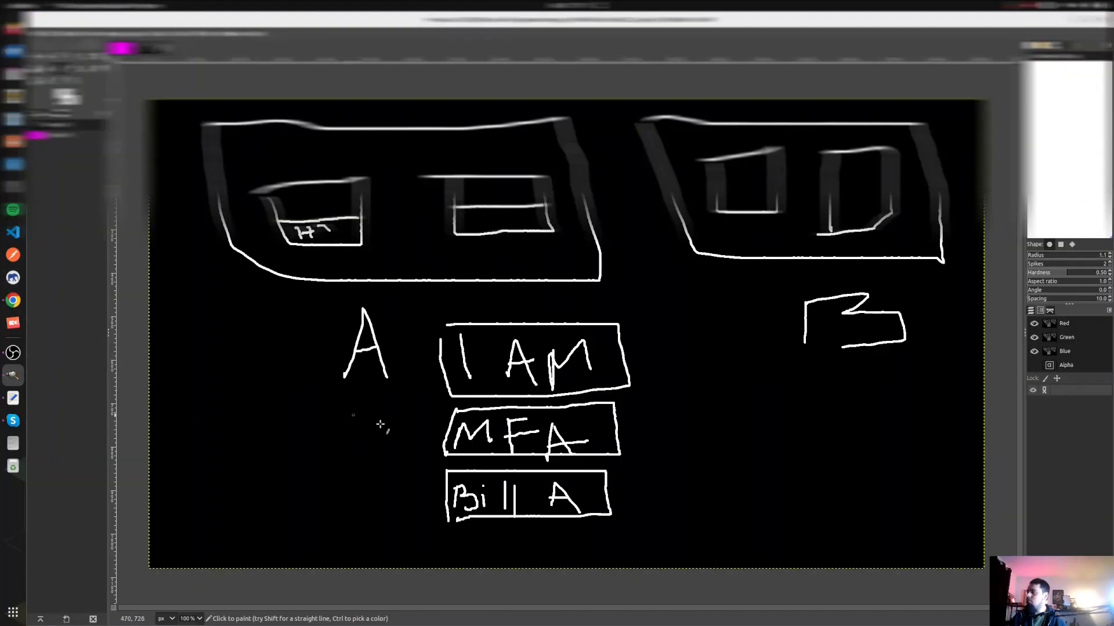
key("ctrl+z")
key("ctrl+z")
key("ctrl+z")
key("ctrl+z")
key("ctrl+z")
key("ctrl+z")
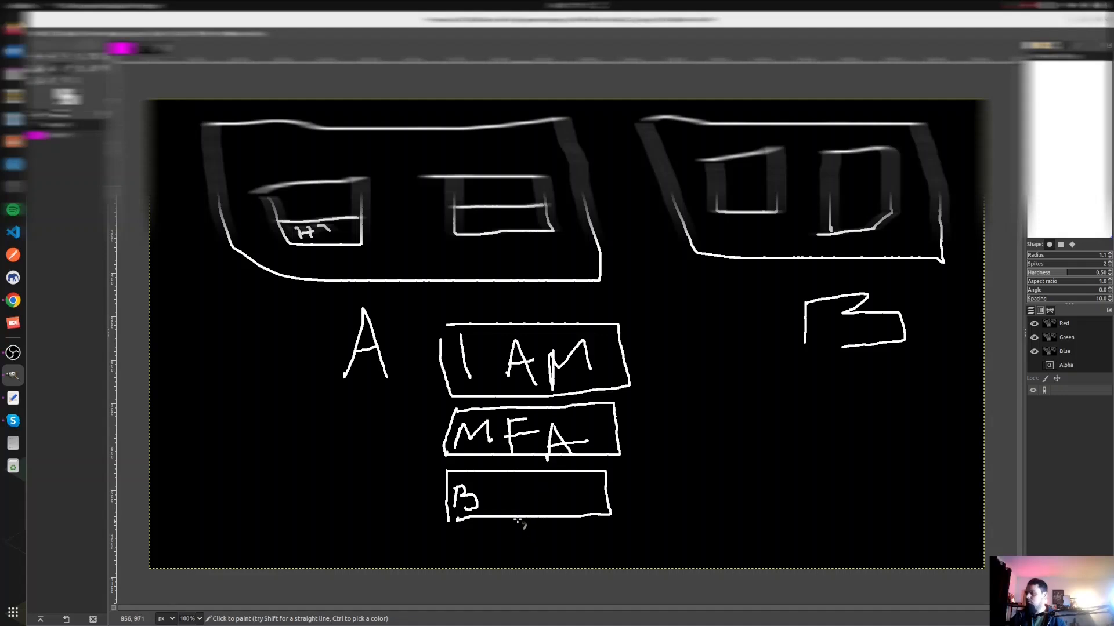
left_click_drag(498, 489, 537, 509)
mouse_move(586, 482)
left_mouse_down()
mouse_move(556, 503)
mouse_move(582, 519)
mouse_move(594, 488)
mouse_move(603, 505)
mouse_move(609, 476)
mouse_move(687, 485)
mouse_move(660, 483)
left_mouse_up()
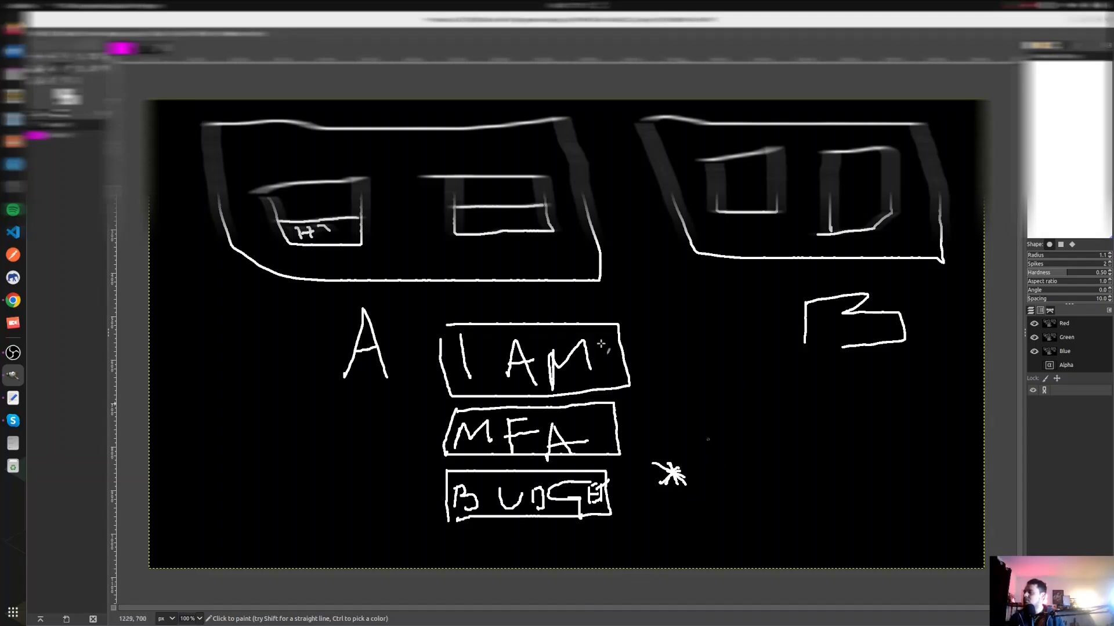
- Return to the AWS console in Chrome, leave the budget form and open the EC2 dashboard from Console Home
left_click(13, 300)
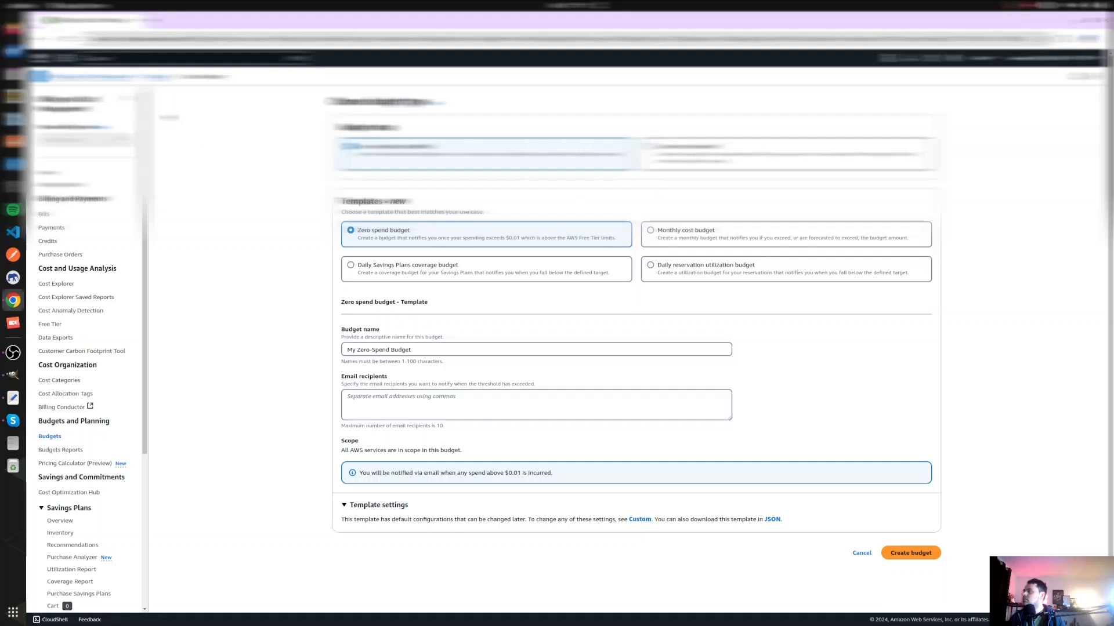
left_click(155, 77)
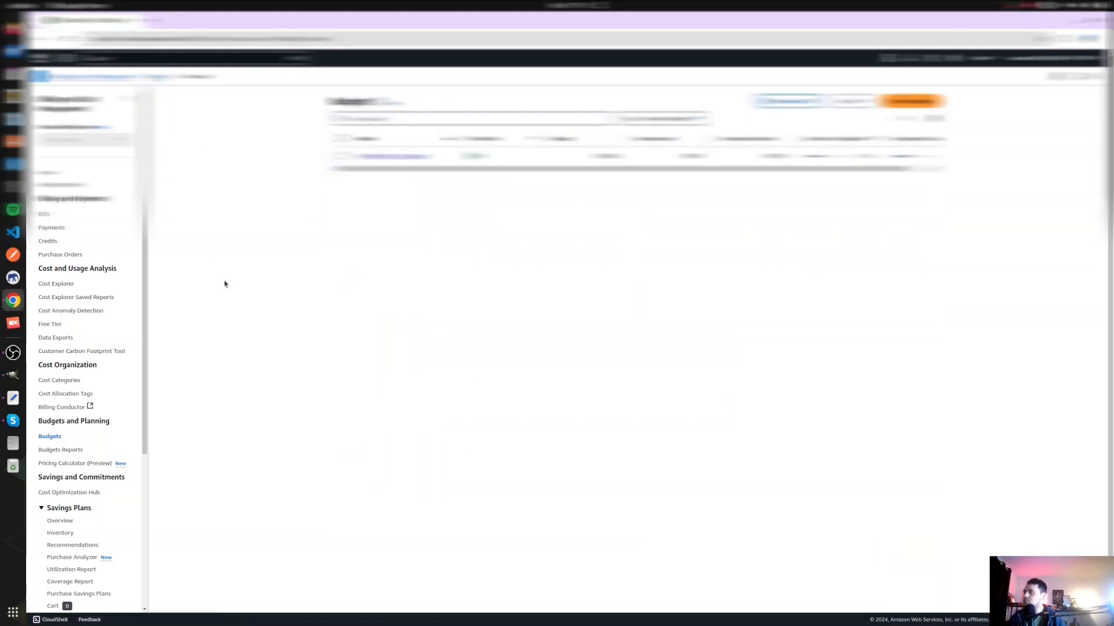
left_click(41, 60)
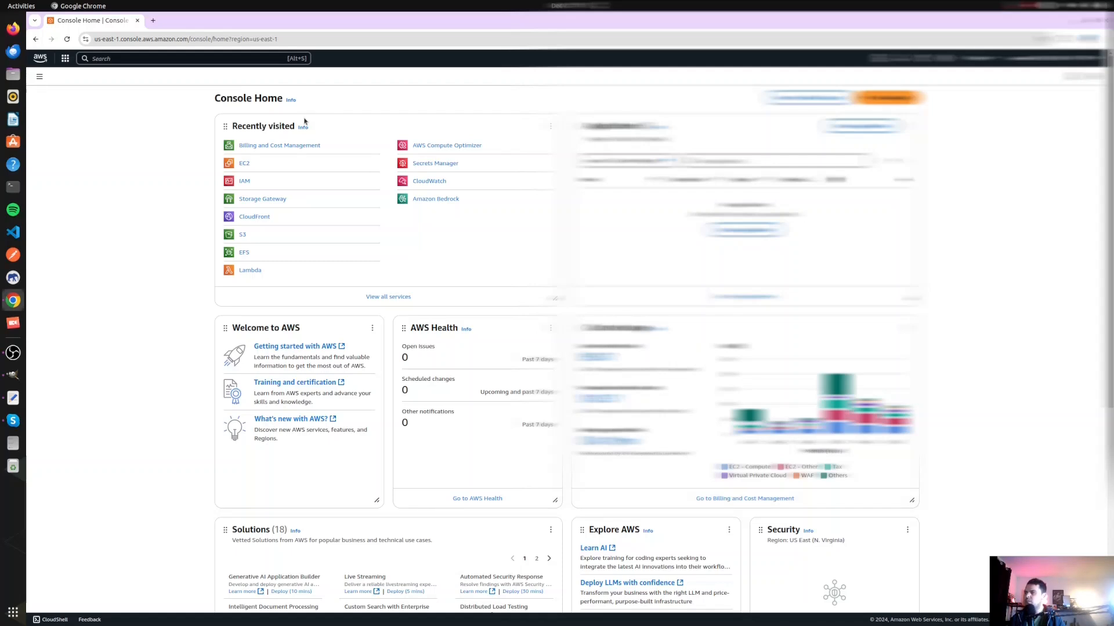
left_click(244, 165)
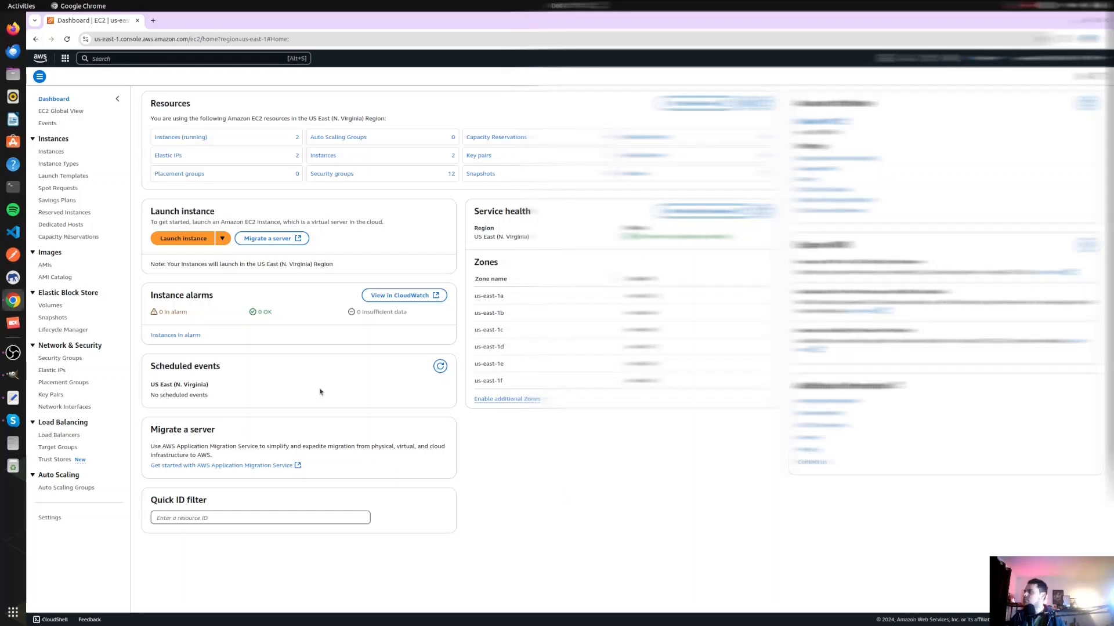
- Open the list of EC2 instances and start launching a new instance
left_click(172, 141)
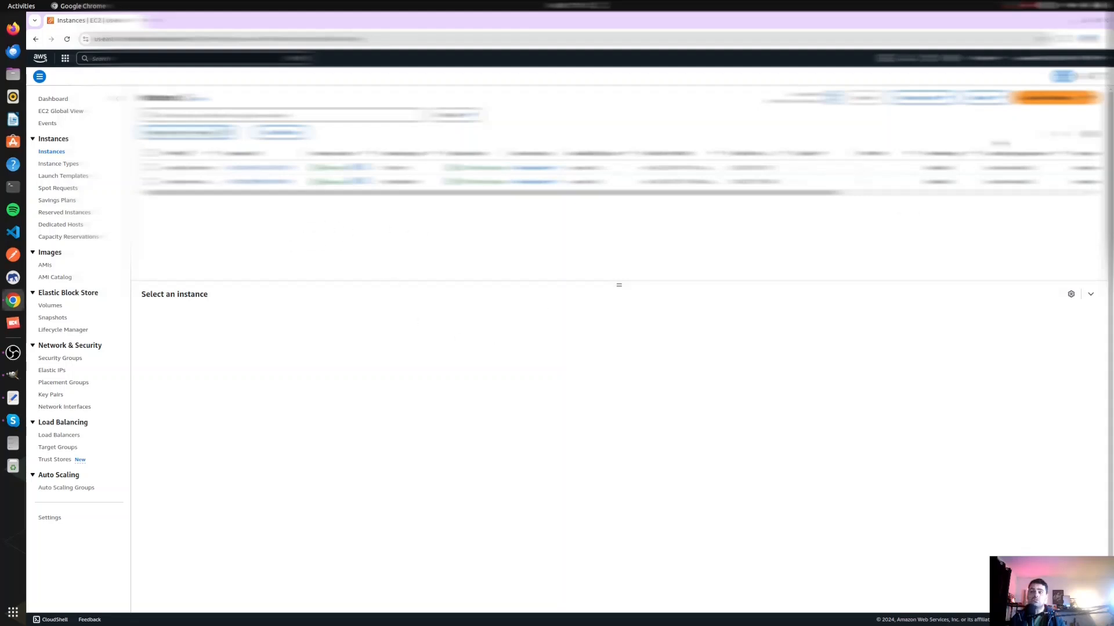
left_click(1053, 98)
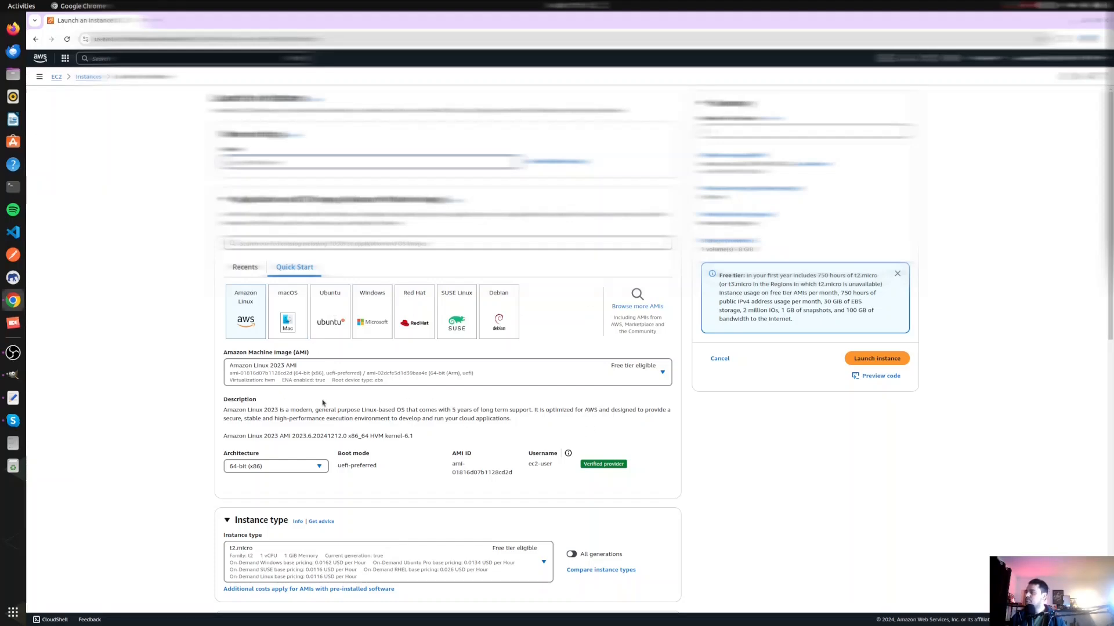
- Select Ubuntu Server 24.04 LTS as the machine image and look through the other images on offer
scroll(329, 407, "down", 2)
left_click(662, 268)
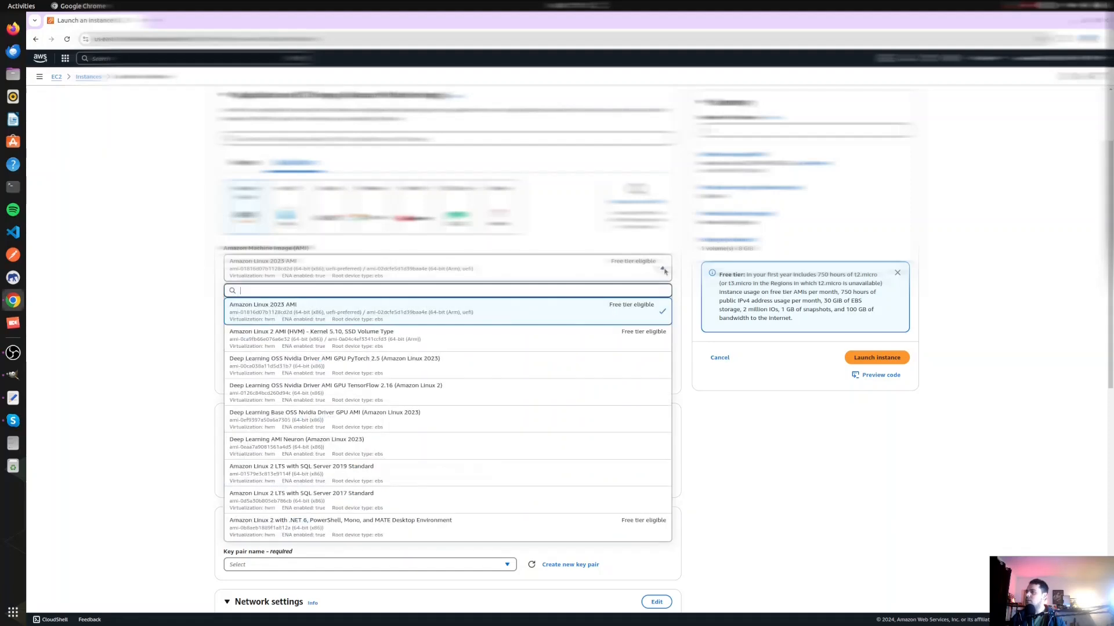
left_click(159, 261)
left_click(337, 223)
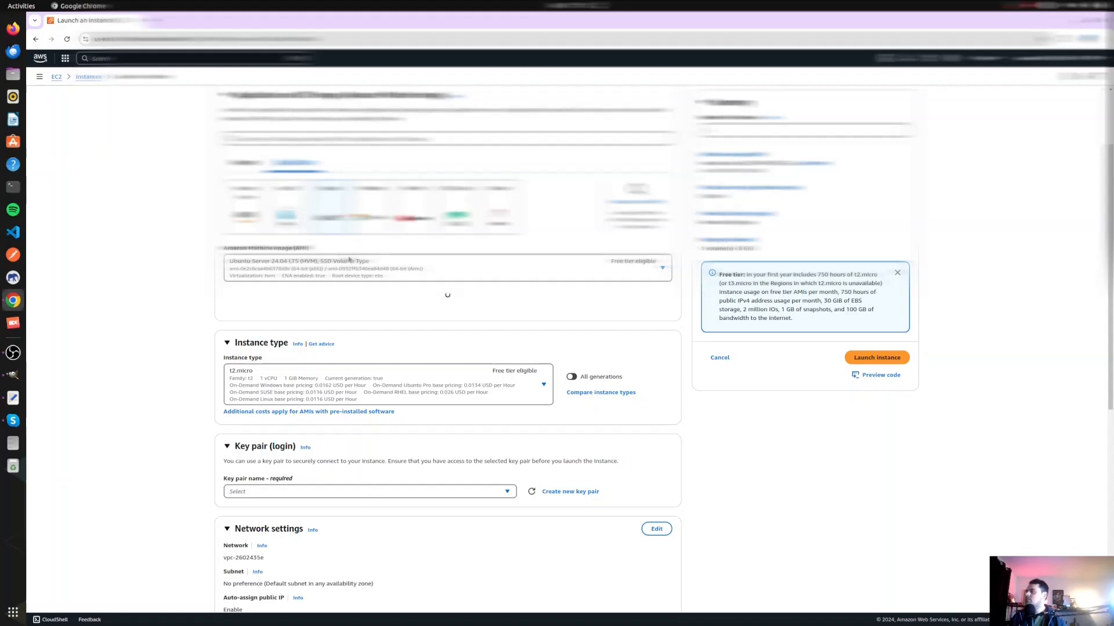
left_click(661, 269)
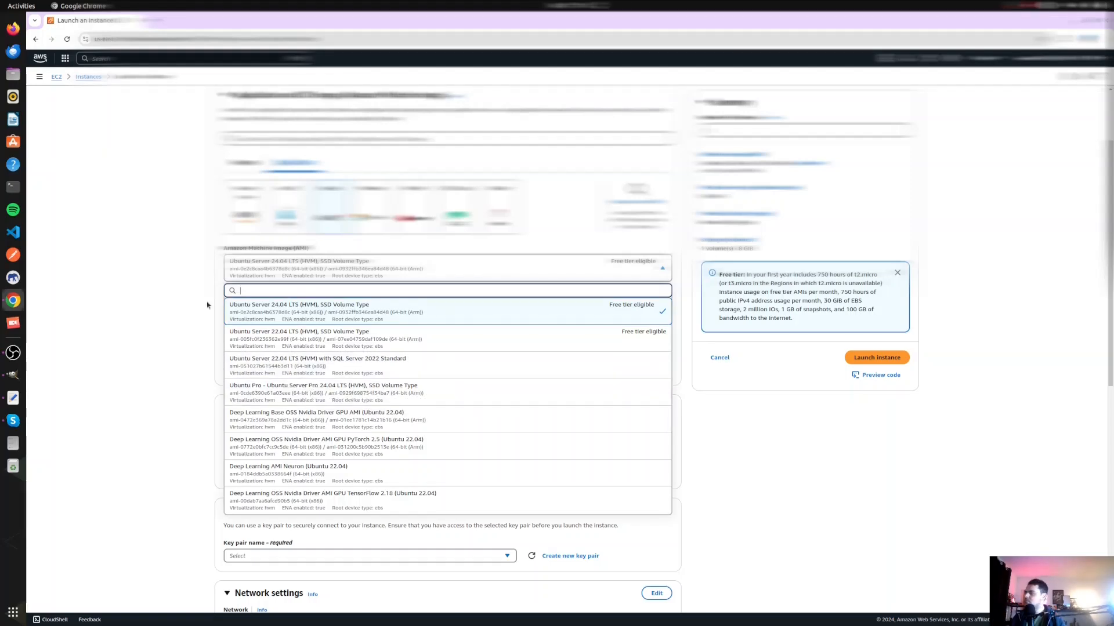
left_click(166, 345)
- Change the image architecture to 64-bit (Arm), accept the resulting setting changes and check the list of Ubuntu images
left_click(304, 353)
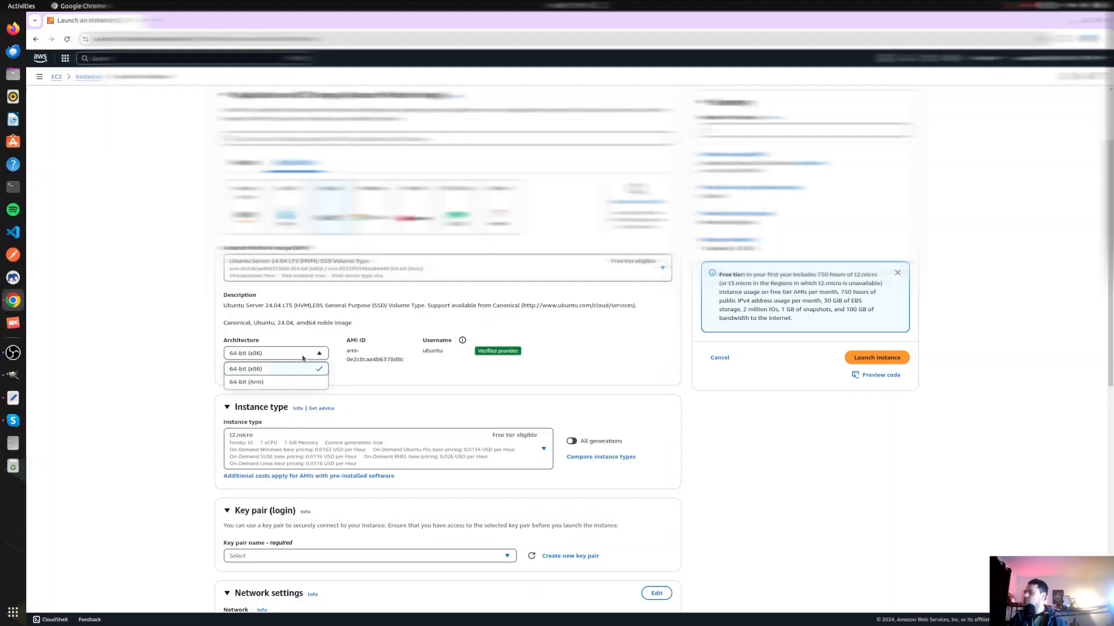
left_click(253, 383)
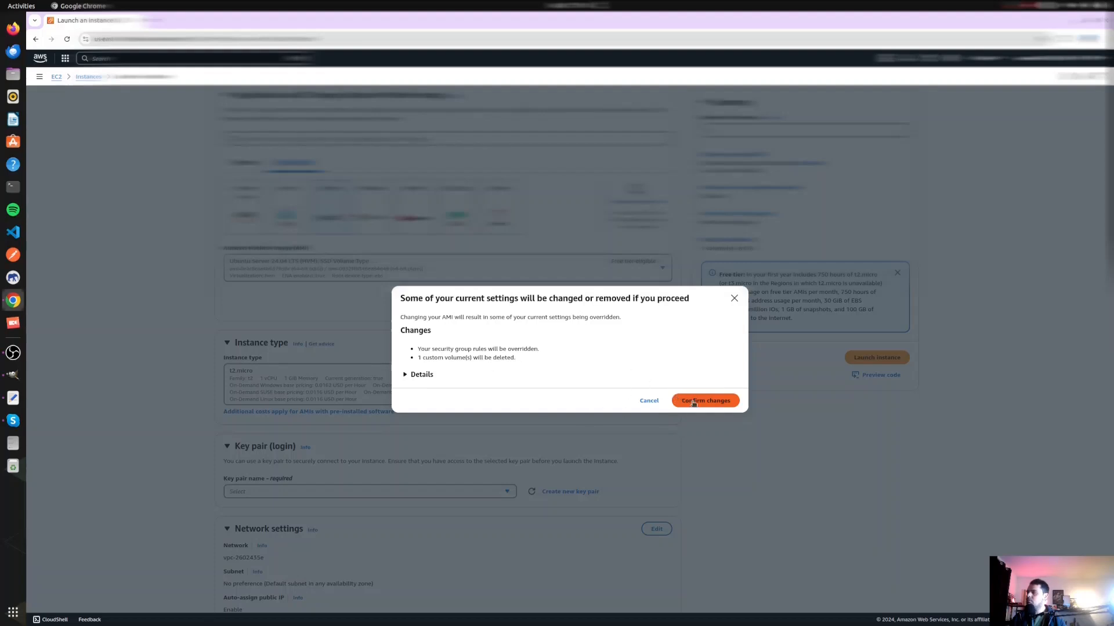
key("Return")
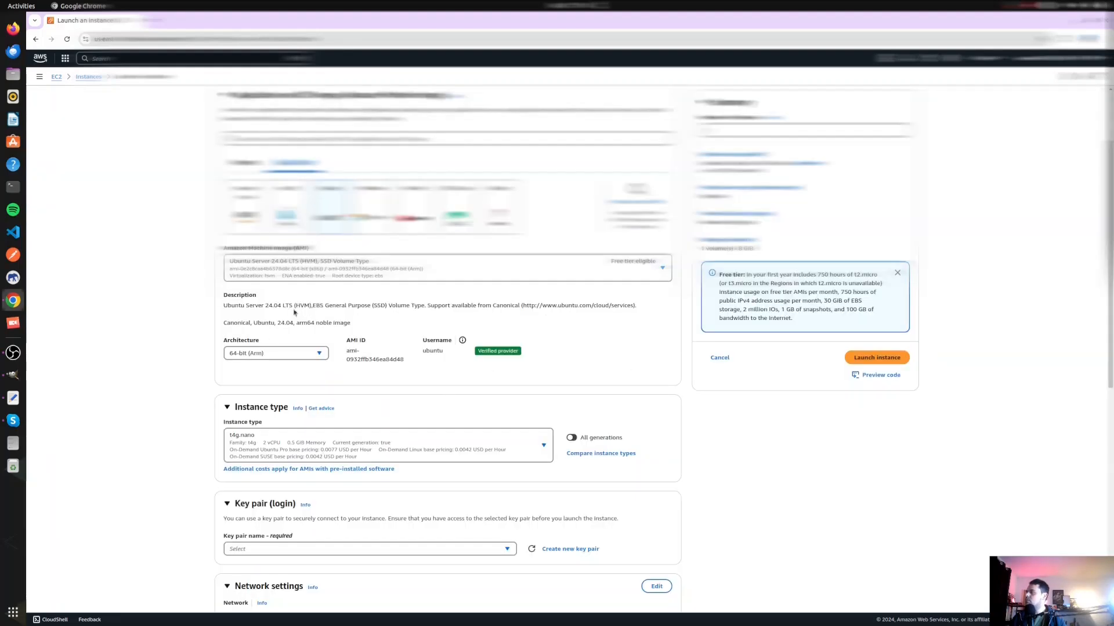
left_click(660, 268)
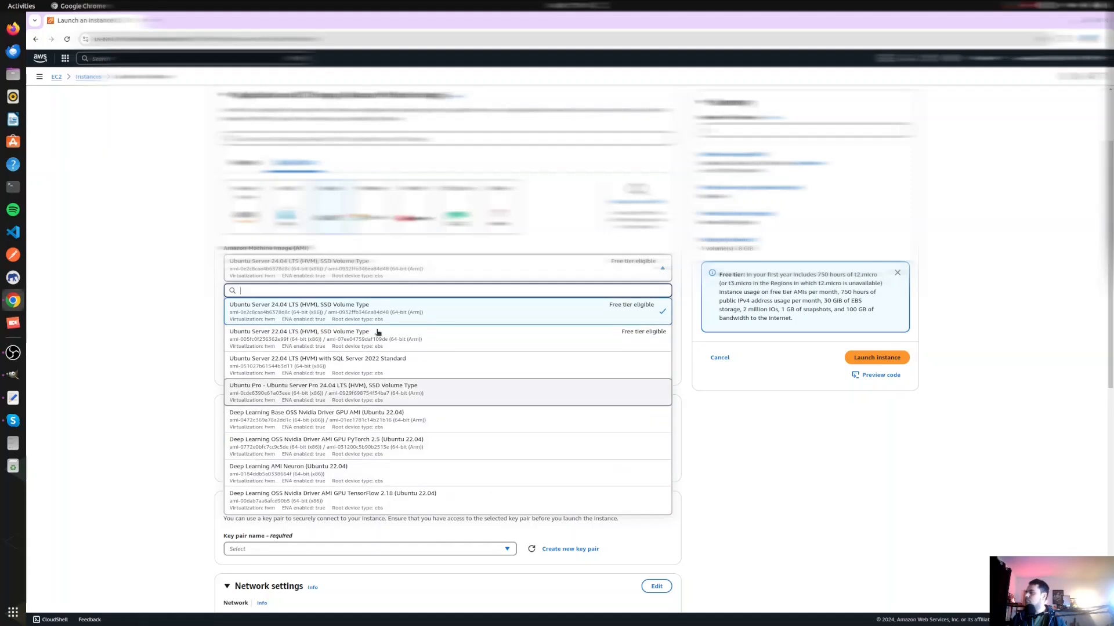
left_click(663, 388)
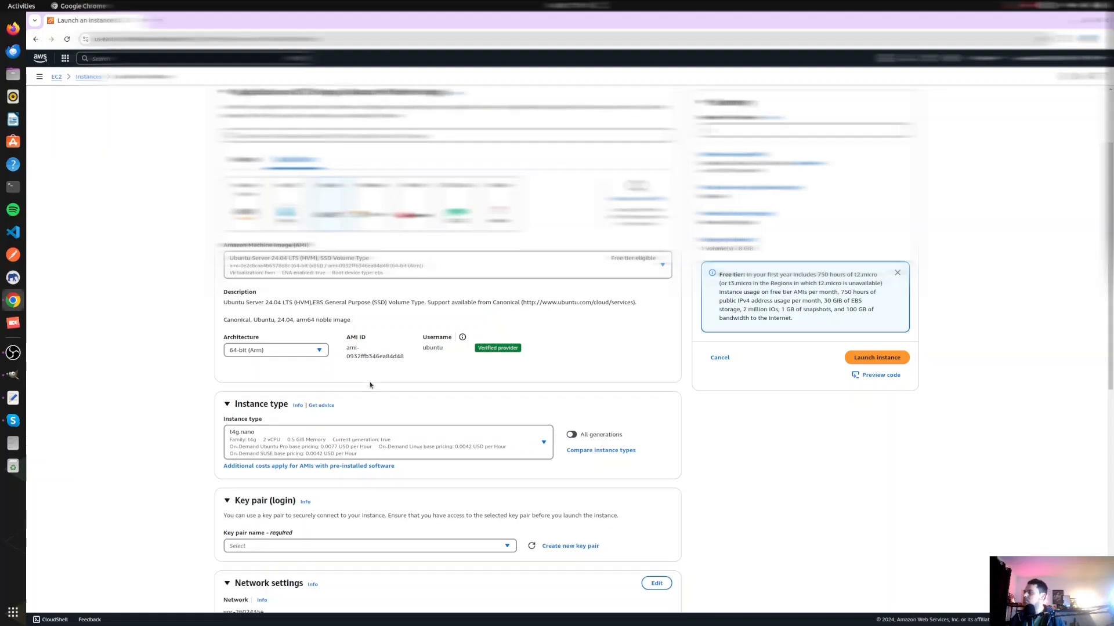
- Set the instance type to t4g.medium
scroll(371, 384, "down", 3)
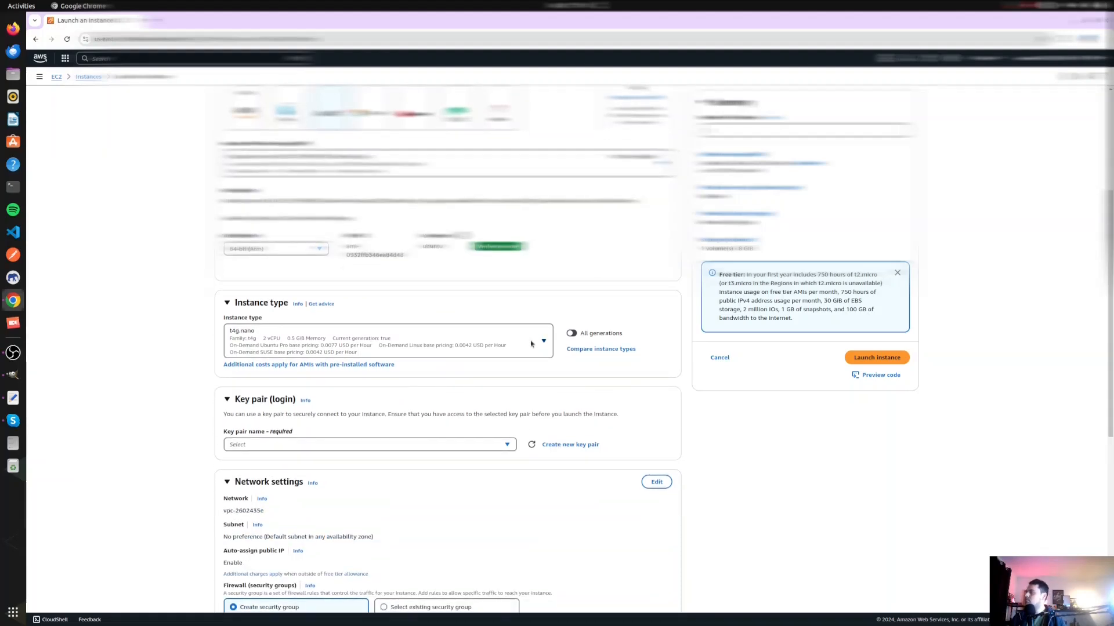
left_click(513, 346)
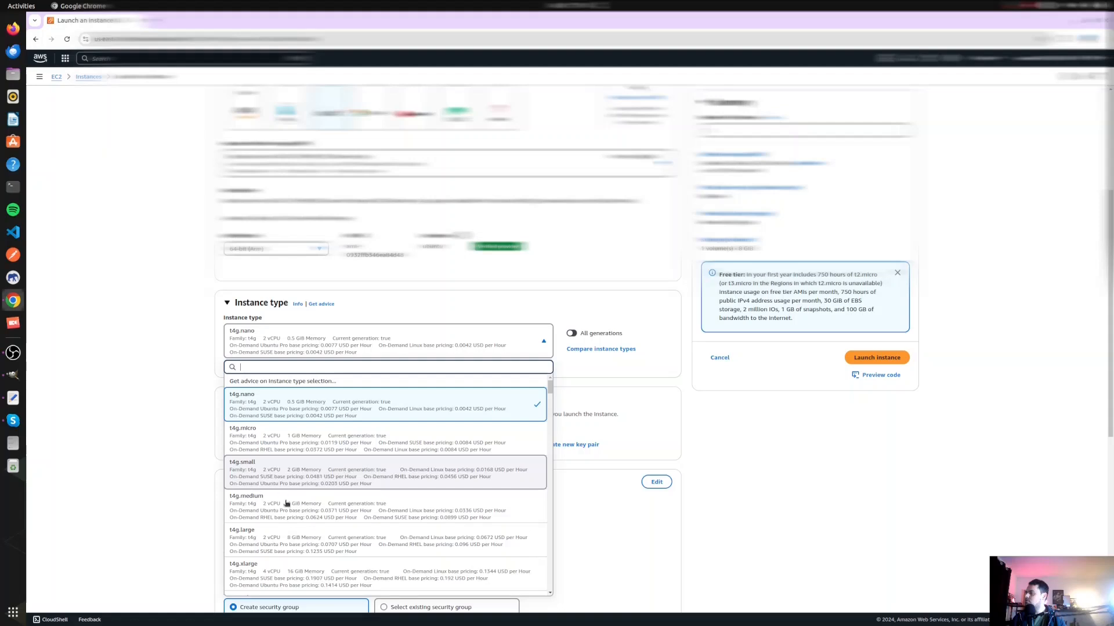
left_click(49, 528)
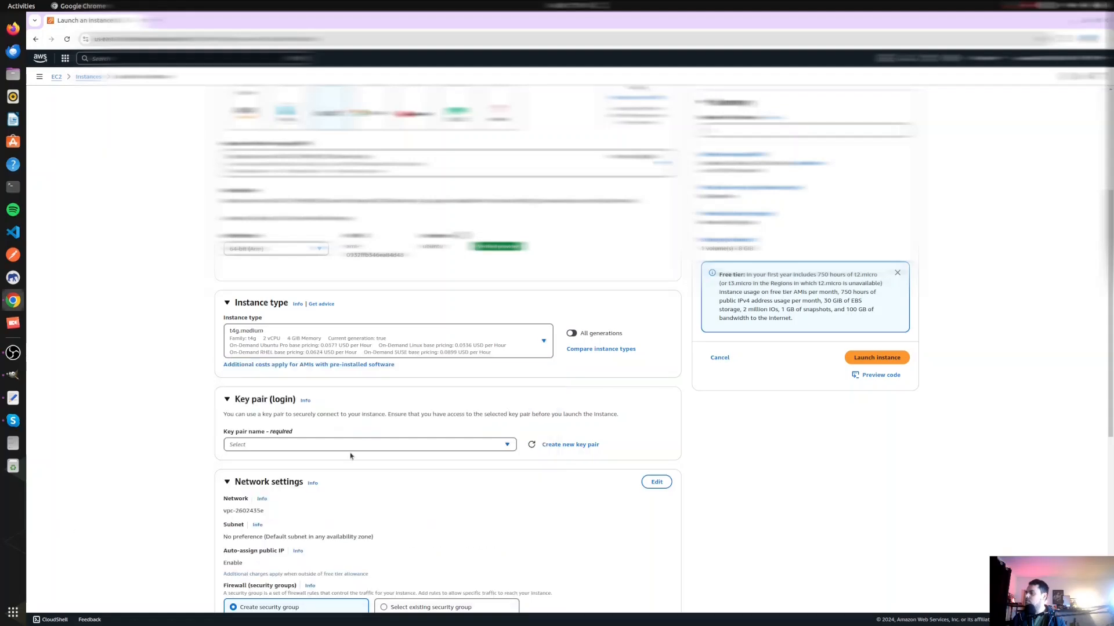
- Look at the key pair choices without picking one and examine the firewall and storage settings
scroll(350, 452, "down", 3)
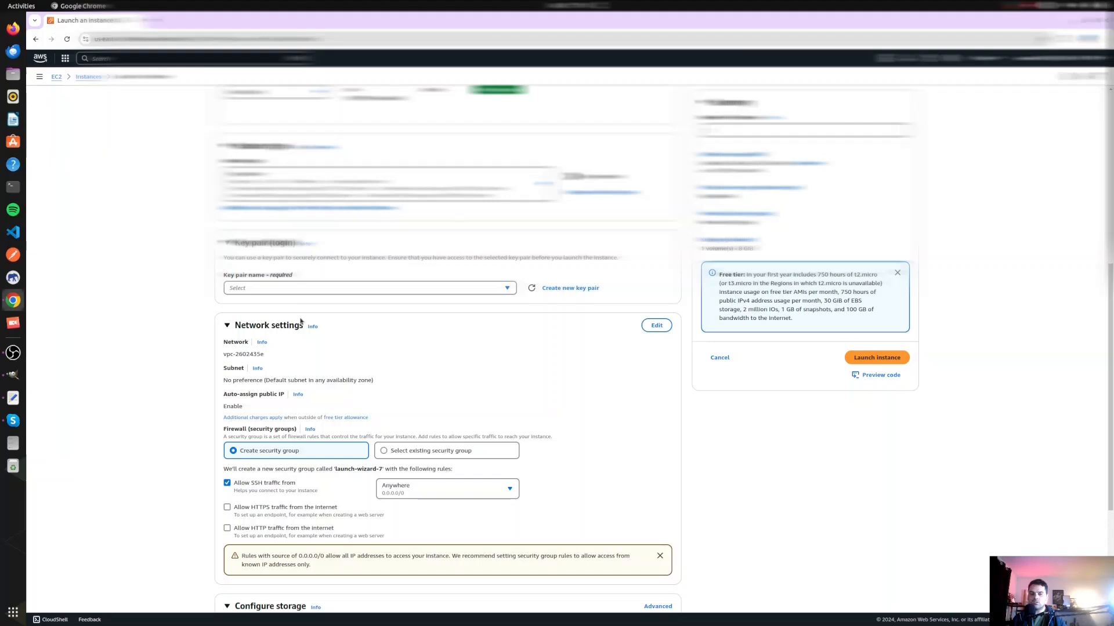
left_click(260, 290)
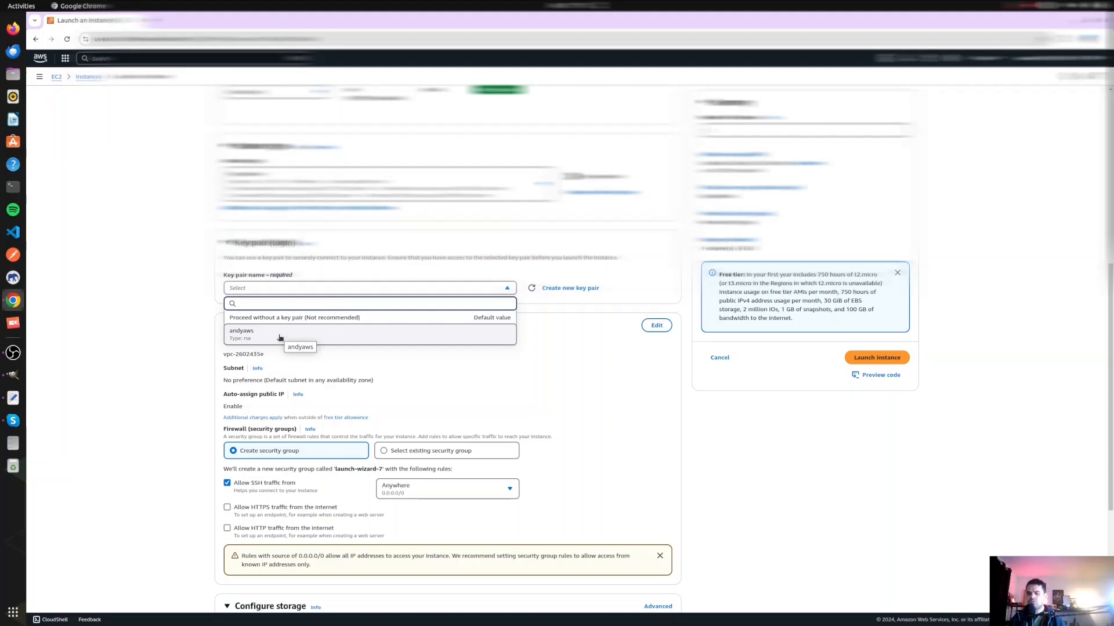
left_click(558, 417)
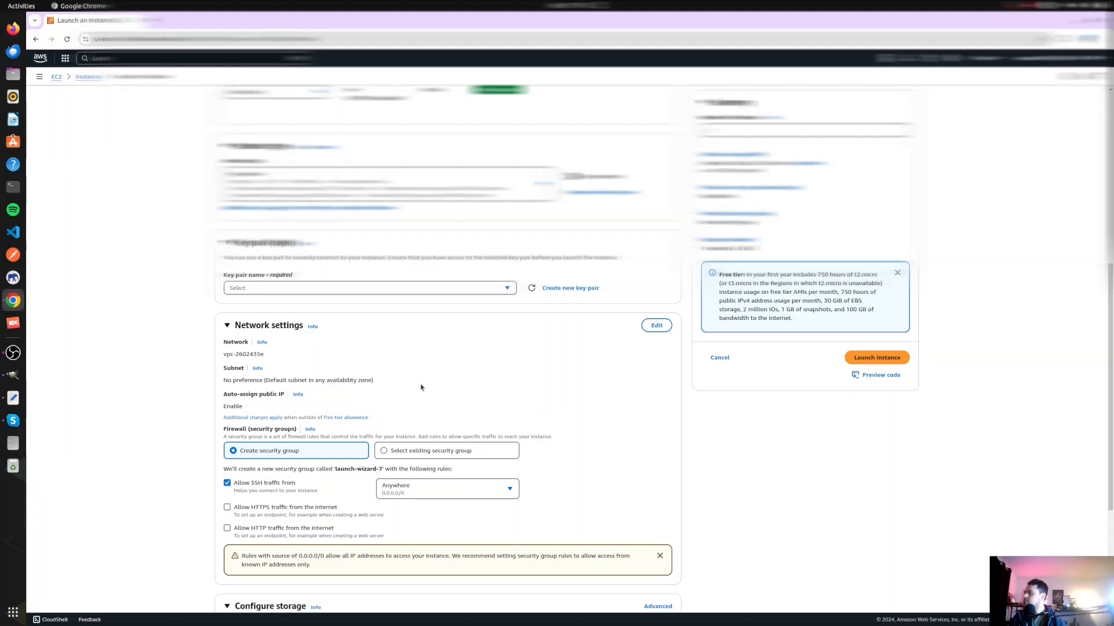
scroll(376, 378, "down", 3)
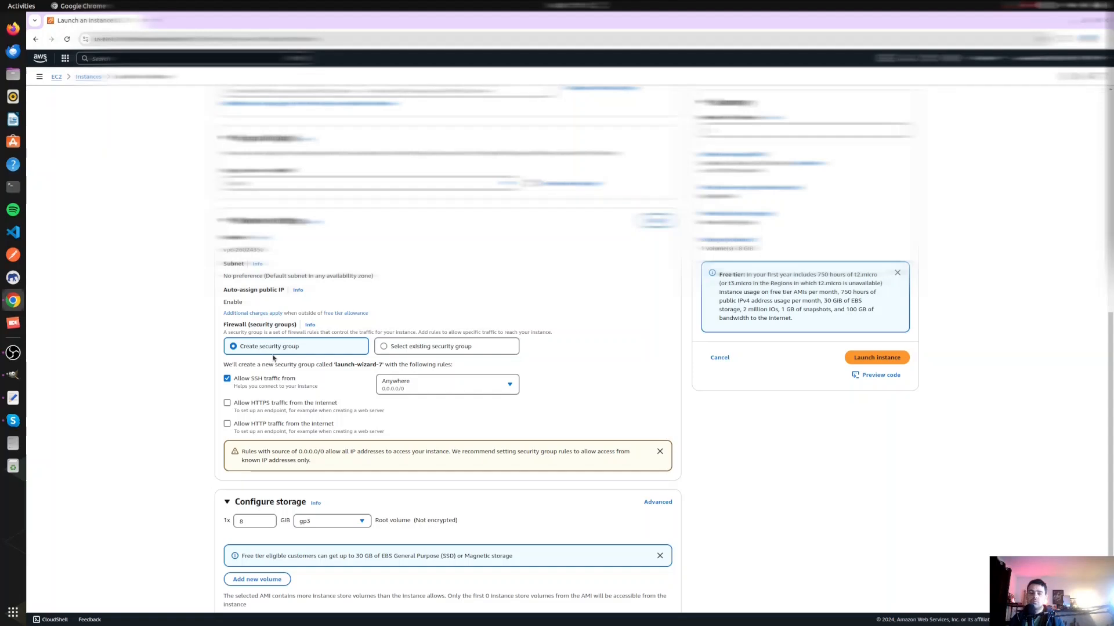
- Switch to GIMP, draw a large box beside the asterisk and letter SG above it
left_click(13, 375)
left_click_drag(705, 401, 719, 509)
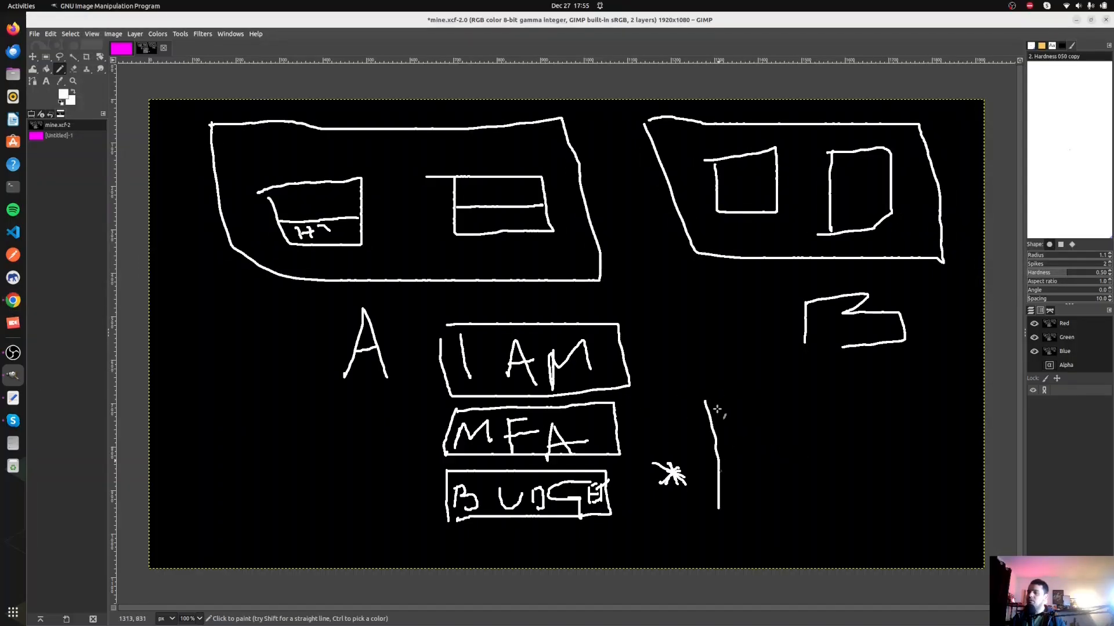
mouse_move(705, 401)
left_mouse_down()
mouse_move(921, 399)
mouse_move(945, 501)
mouse_move(719, 510)
left_mouse_up()
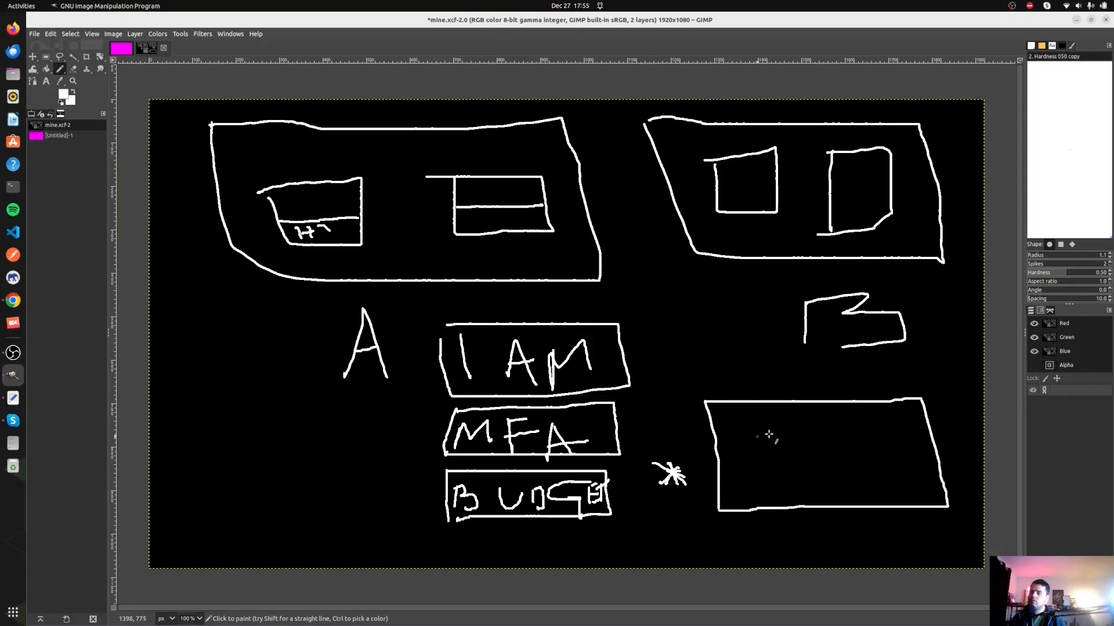
left_click_drag(740, 360, 718, 390)
left_click_drag(782, 358, 769, 408)
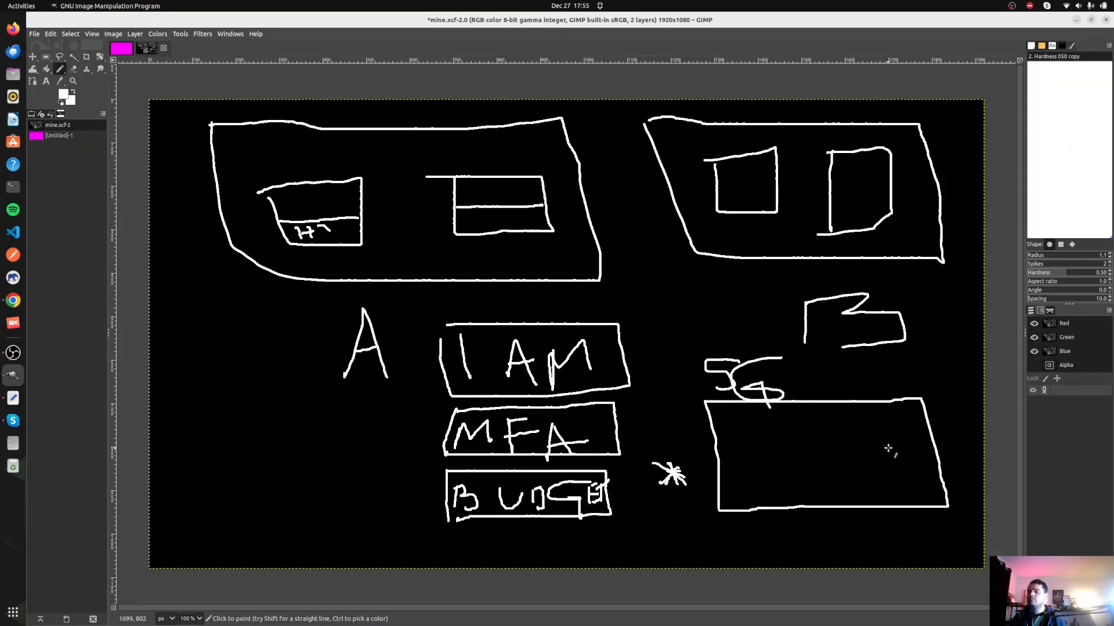
left_click_drag(703, 381, 718, 389)
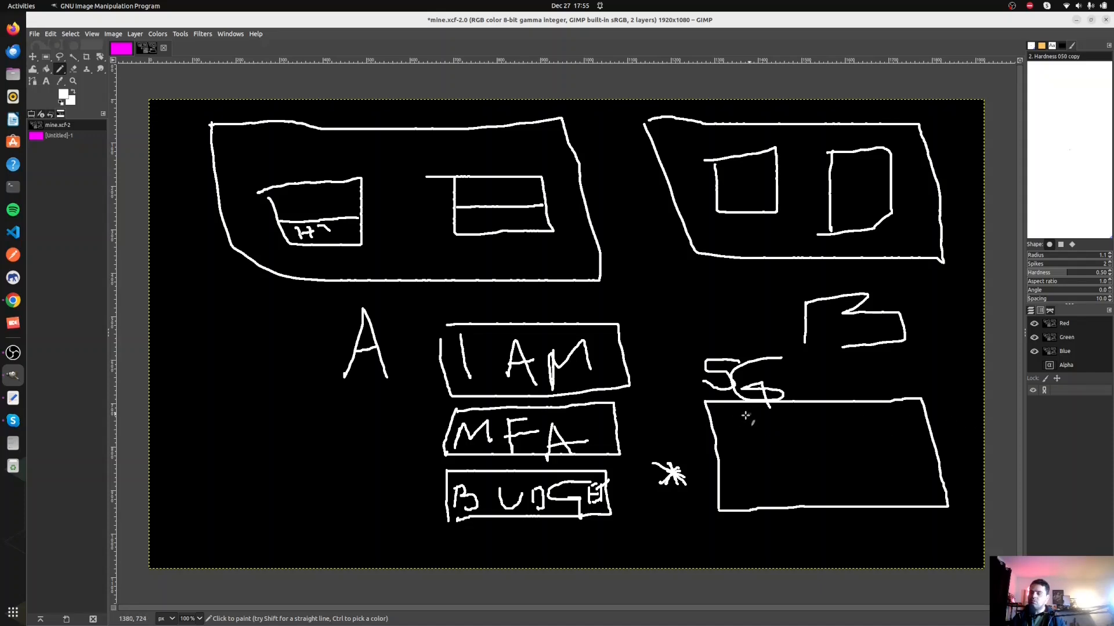
- Write the entries 80, 443 and SSH inside the SG box, each preceded by an arrow
left_click_drag(747, 424, 753, 434)
mouse_move(778, 422)
left_mouse_down()
mouse_move(783, 438)
mouse_move(790, 419)
mouse_move(825, 432)
mouse_move(815, 415)
left_mouse_up()
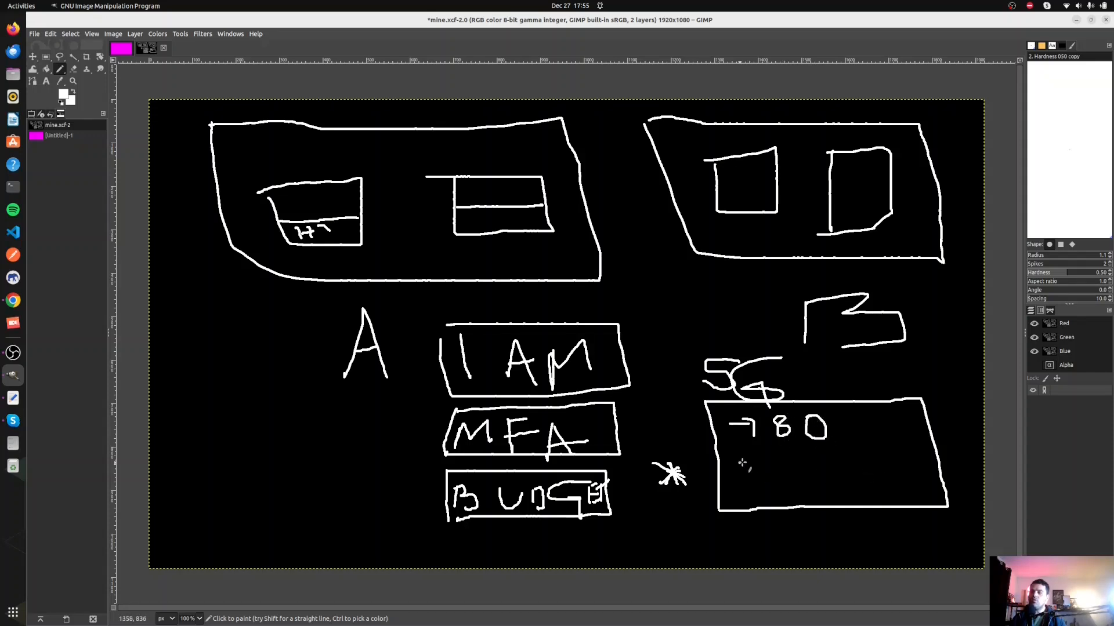
mouse_move(743, 454)
left_mouse_down()
mouse_move(753, 465)
mouse_move(852, 448)
mouse_move(828, 459)
left_mouse_up()
key("ctrl+z")
left_click_drag(833, 446, 837, 457)
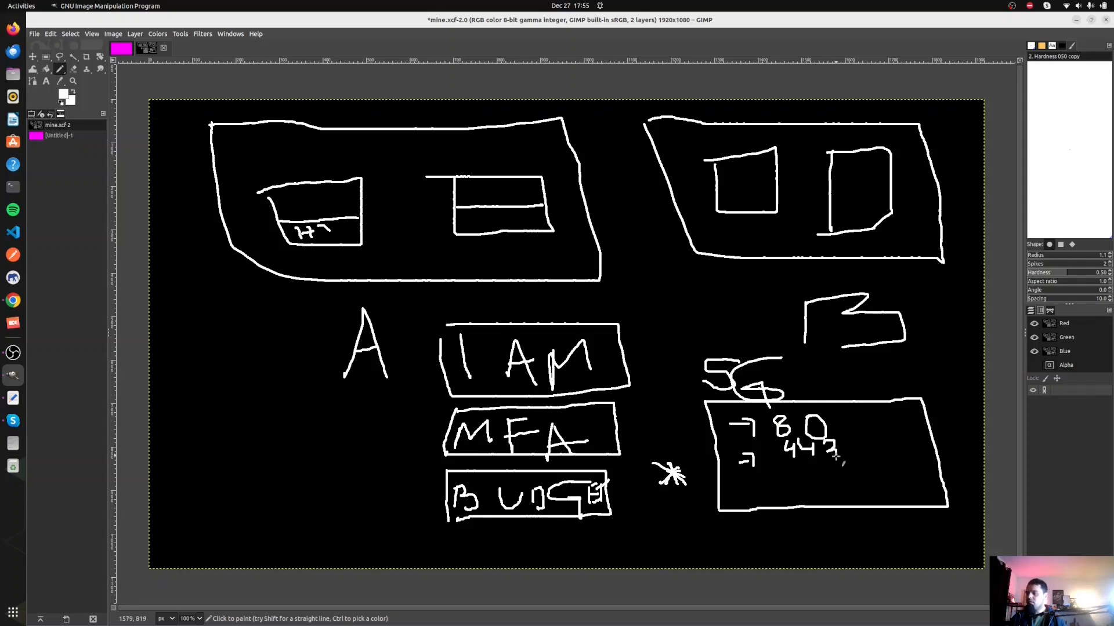
mouse_move(752, 488)
left_mouse_down()
mouse_move(814, 483)
mouse_move(864, 497)
left_mouse_up()
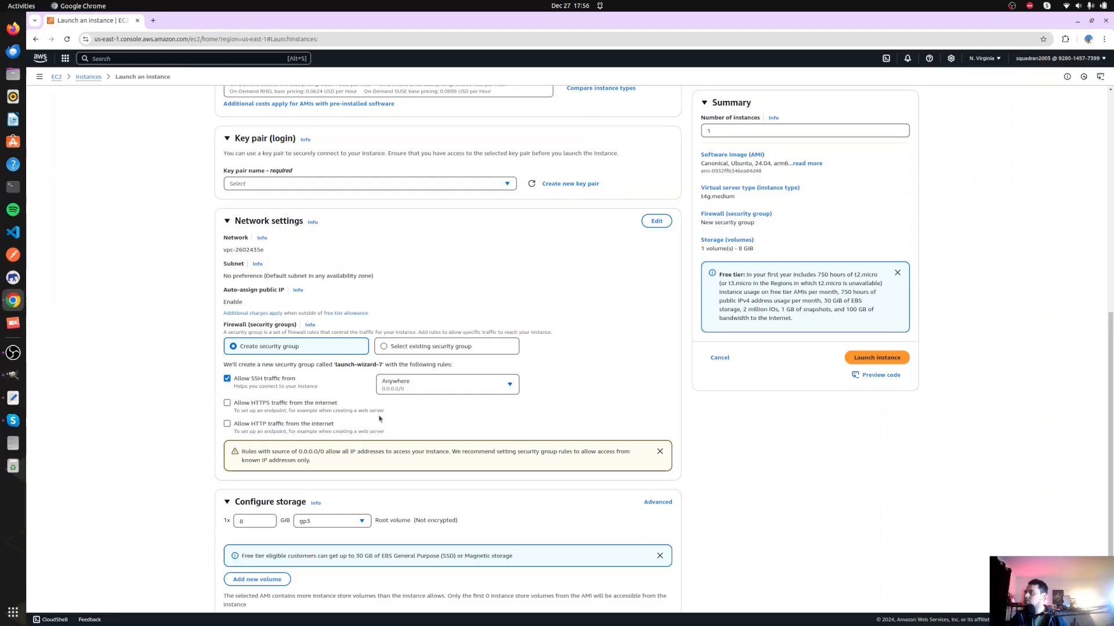
- Return to the instance launch form in Chrome and assign the existing security group launch-wizard-2
left_click(12, 300)
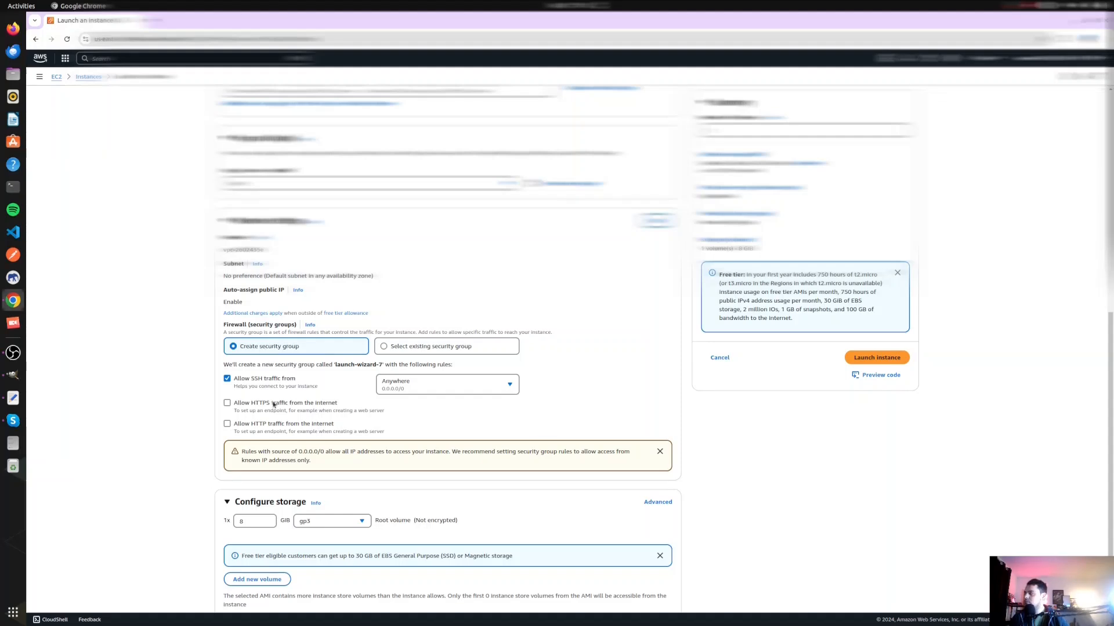
left_click(384, 347)
left_click(283, 378)
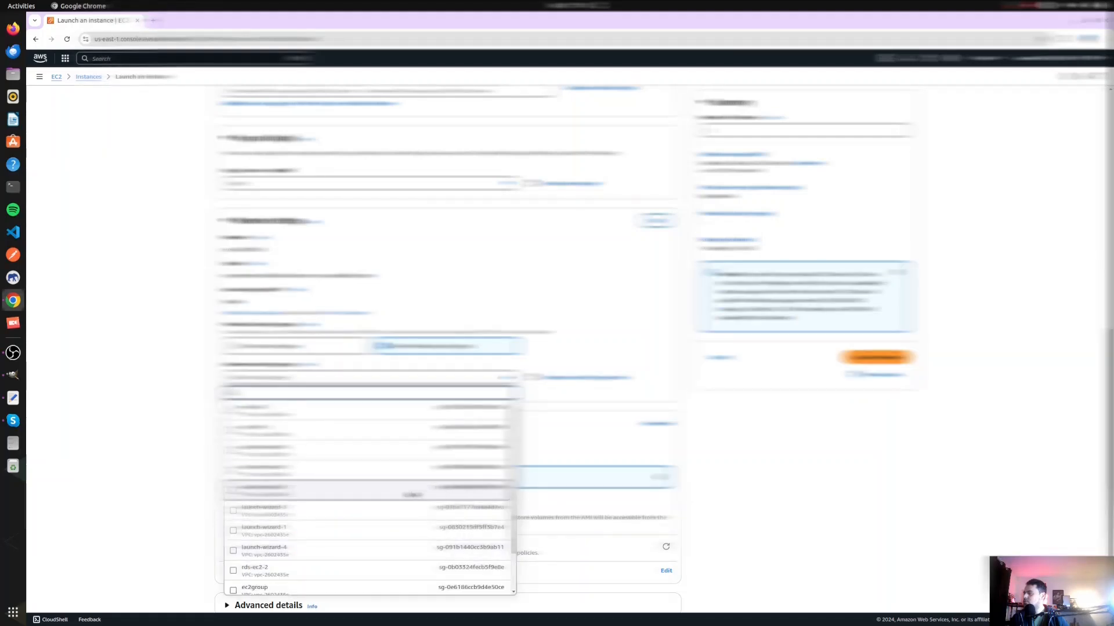
left_click(381, 490)
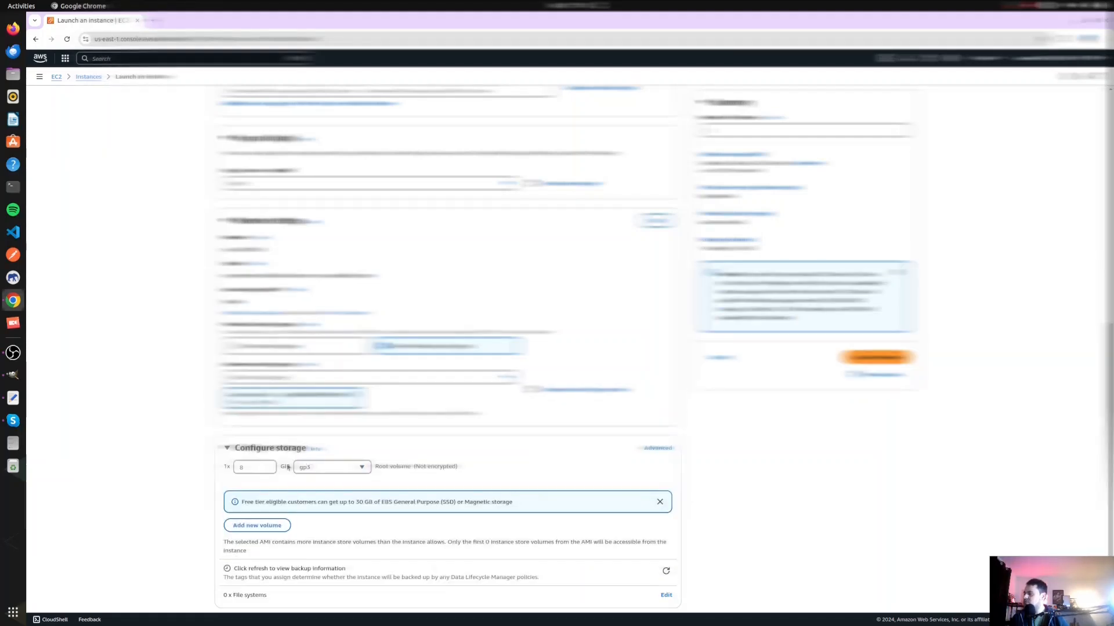
- Set the root volume size to 16 GiB and name the instance test-demo
double_click(242, 467)
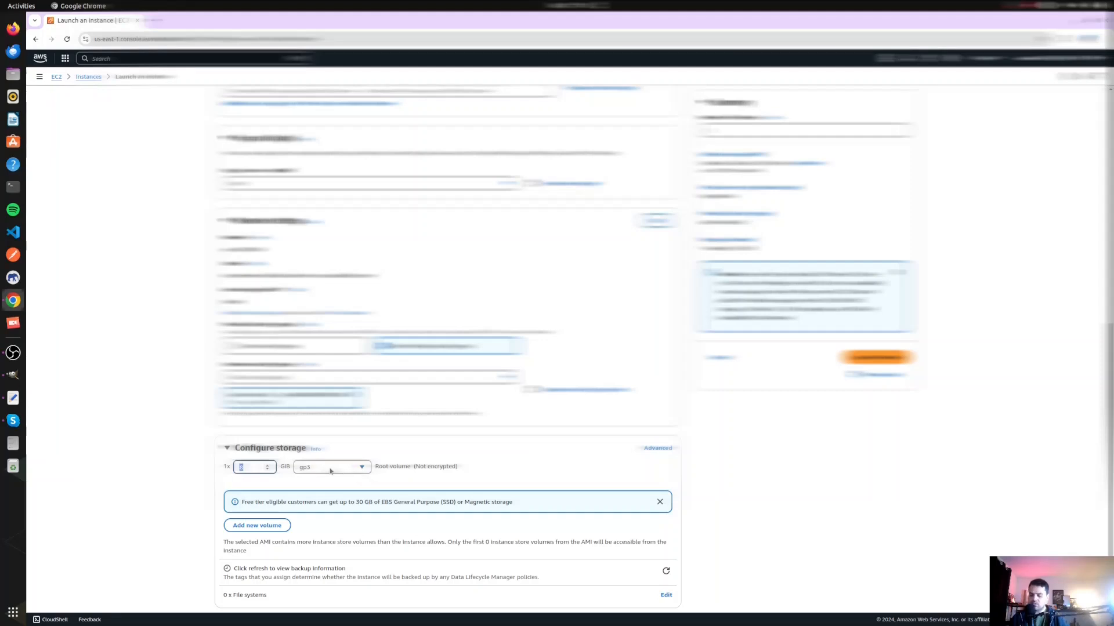
type("16")
scroll(443, 445, "up", 2)
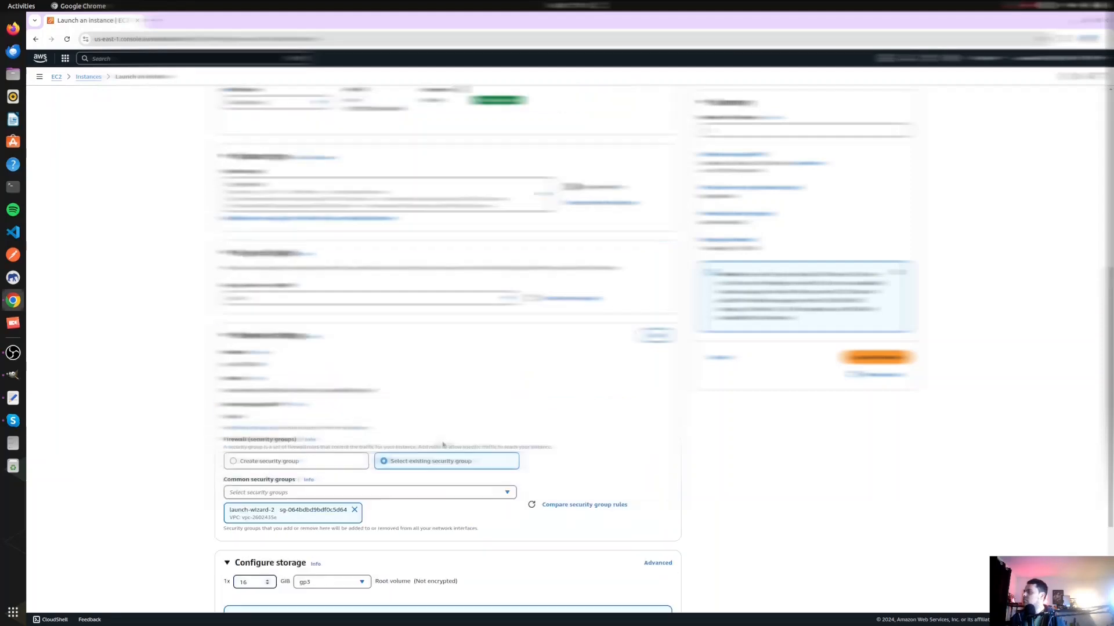
scroll(443, 445, "up", 6)
left_click(288, 161)
type("test")
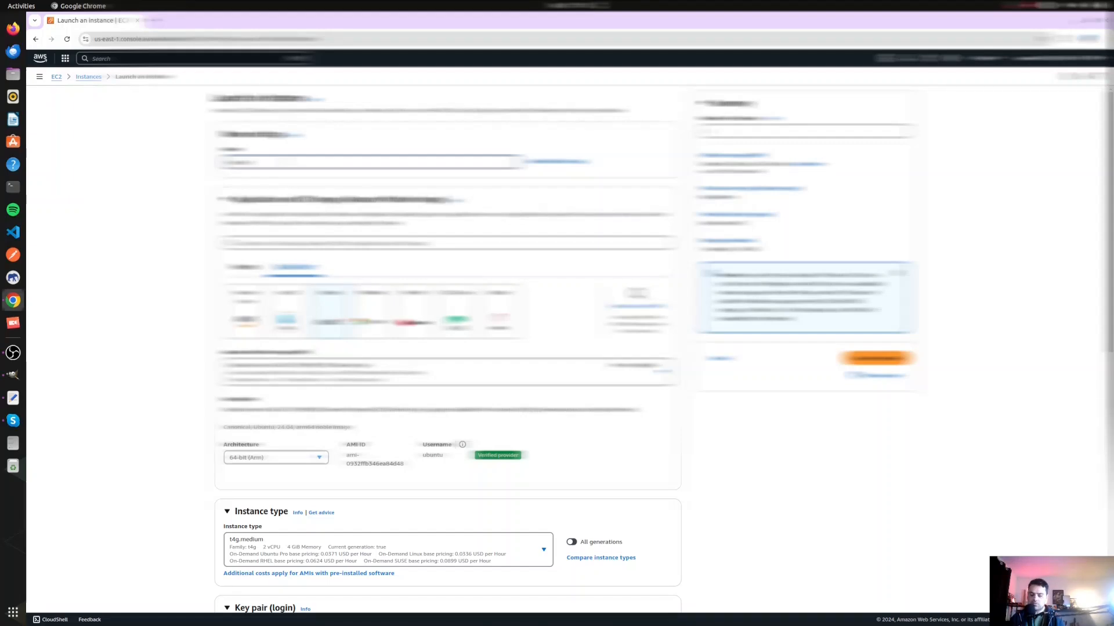
- Review the completed launch settings and launch the instance
scroll(443, 348, "down", 5)
scroll(353, 514, "down", 4)
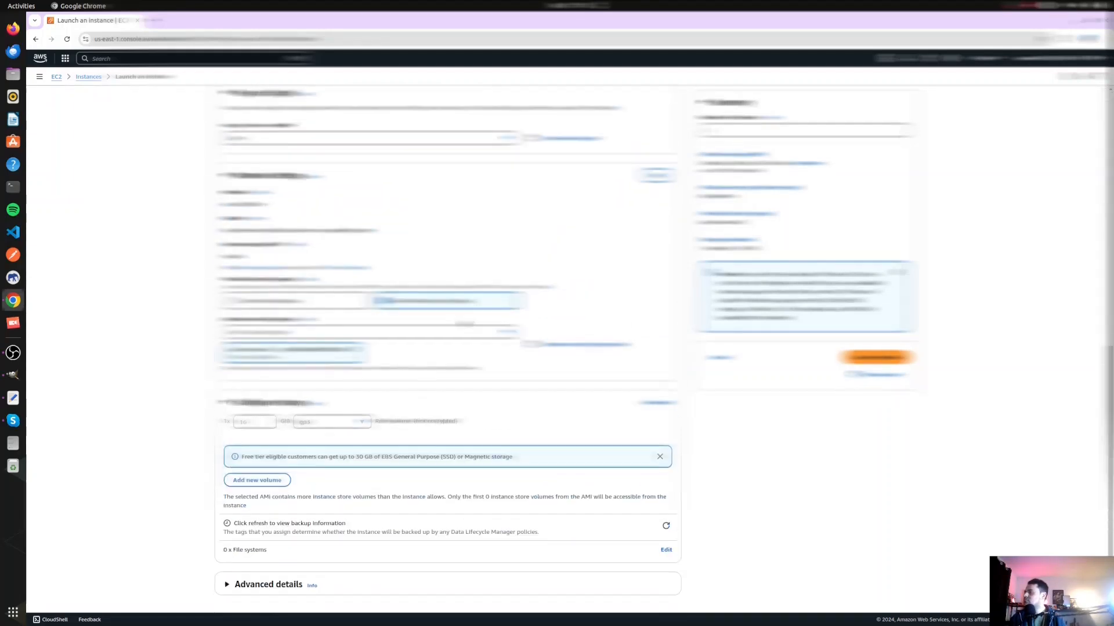
scroll(446, 348, "up", 9)
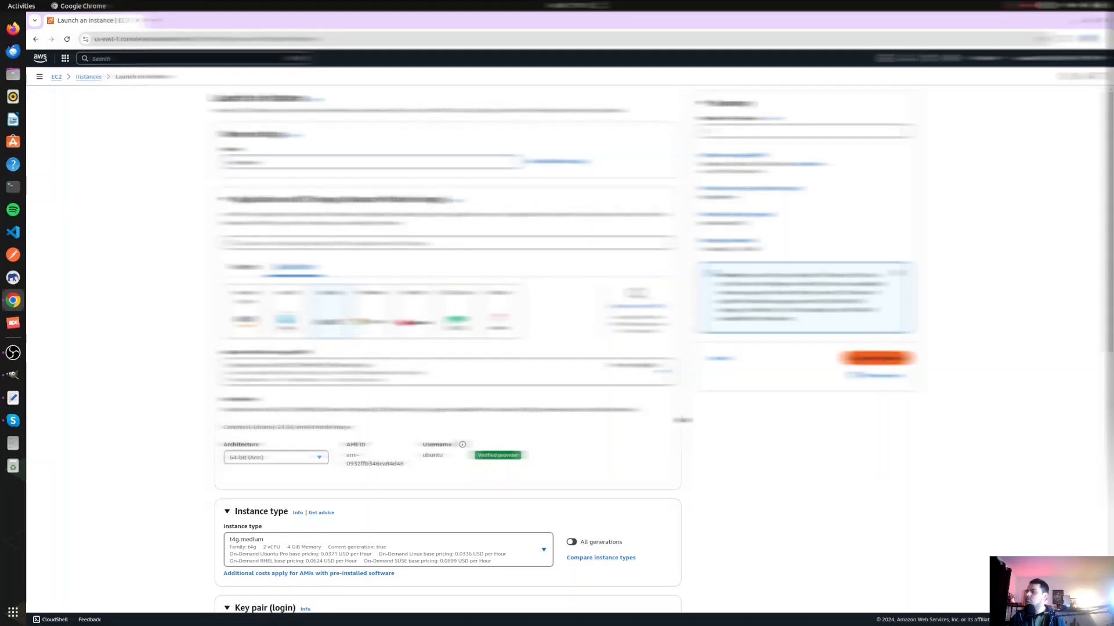
scroll(444, 348, "down", 9)
left_click(877, 355)
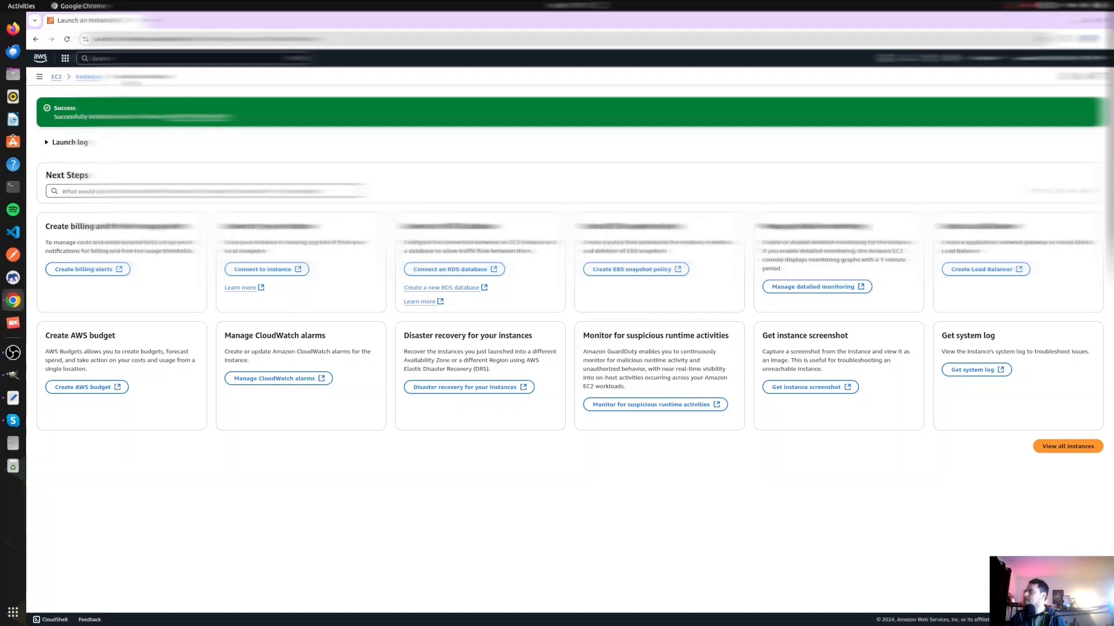
- Return to the list of instances and bring up the EC2 Instance Connect terminal for test-demo
left_click(89, 78)
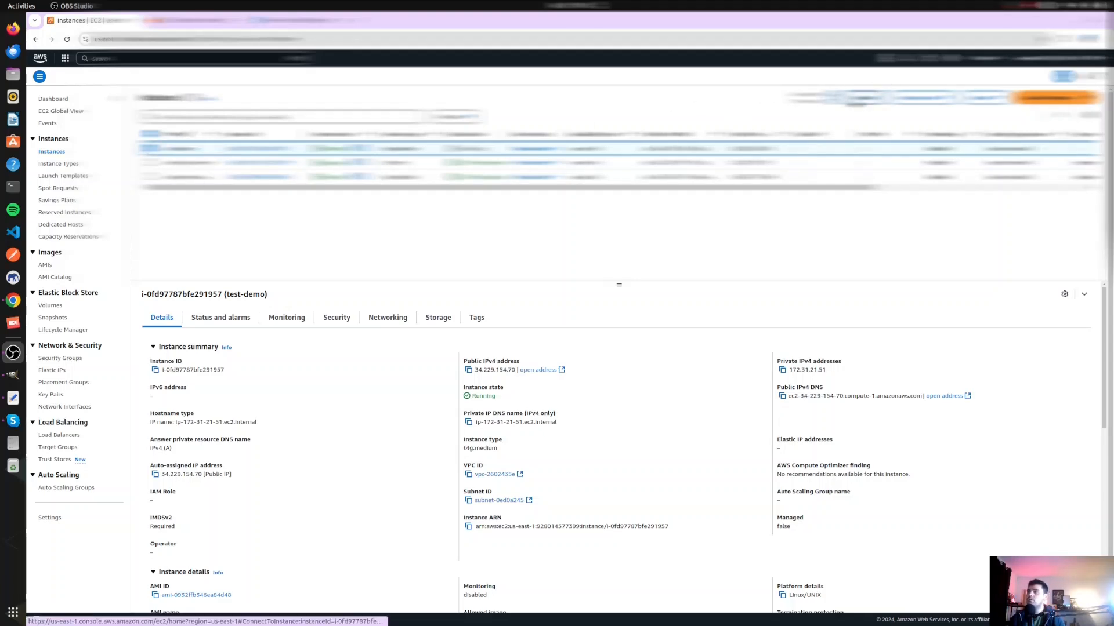
left_click(200, 21)
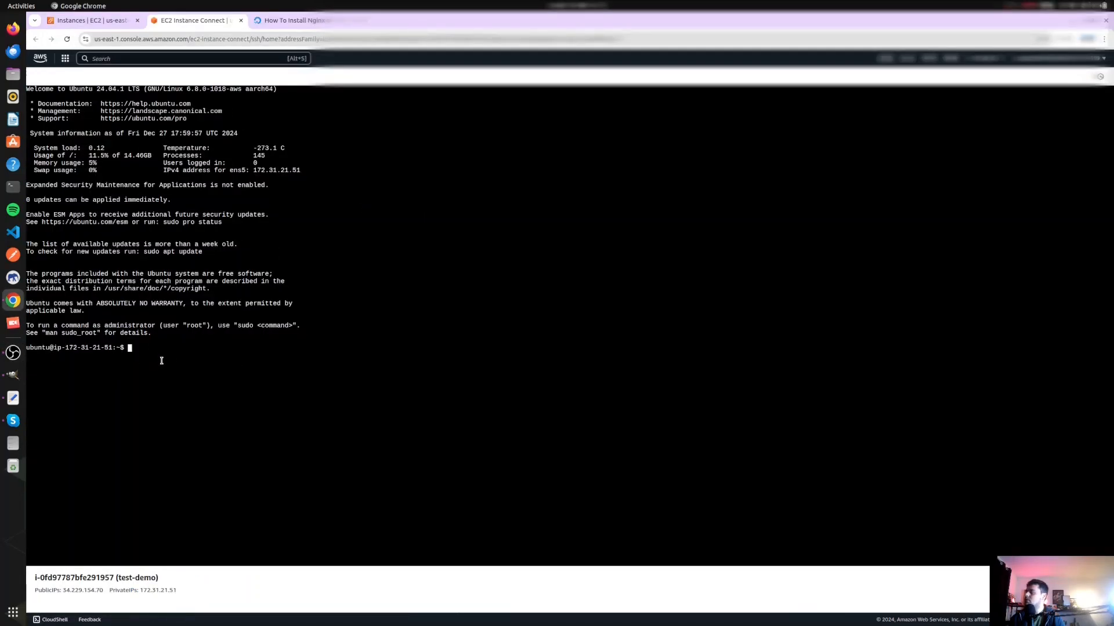
- In the EC2 Instance Connect terminal, open ~/.ssh/authorized_keys with sudo nano and exit the editor
left_click(13, 398)
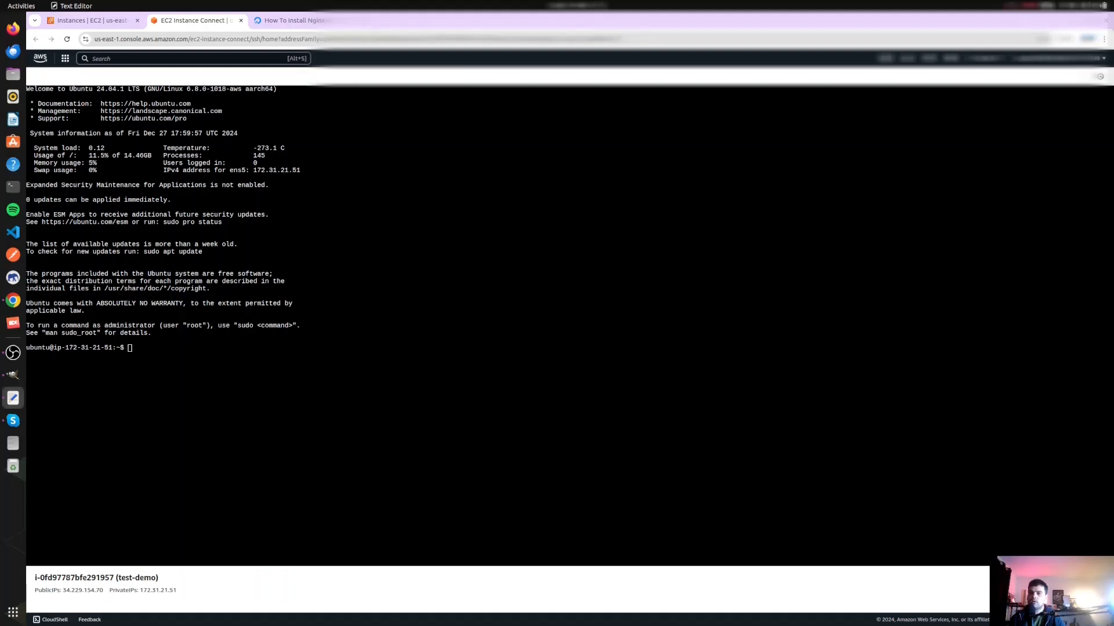
left_click_drag(397, 309, 402, 276)
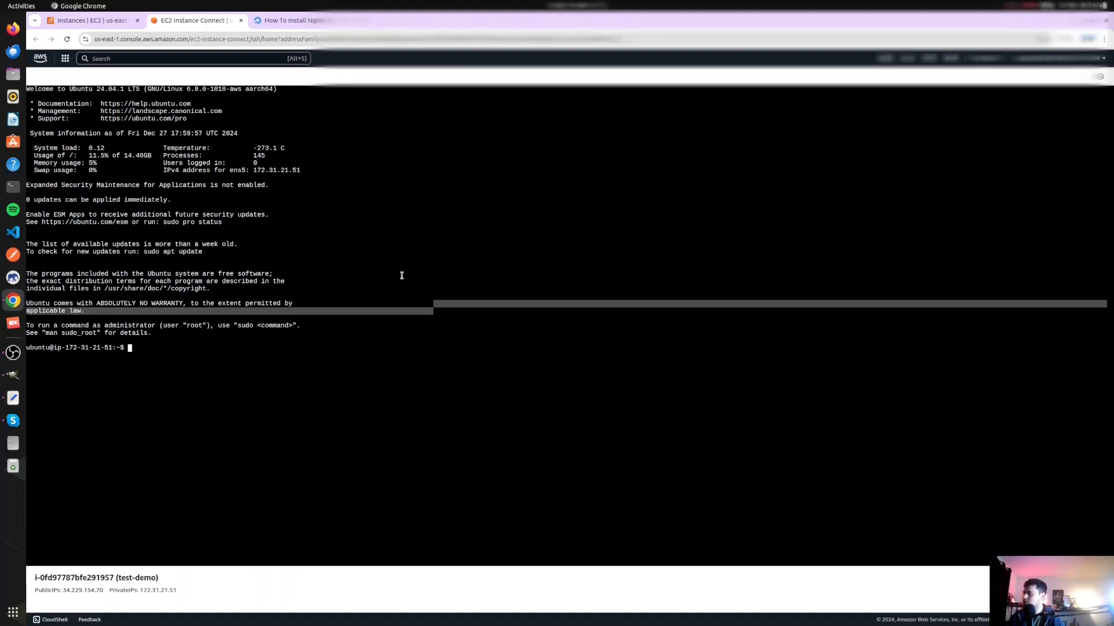
type("sudo nano")
right_click(407, 235)
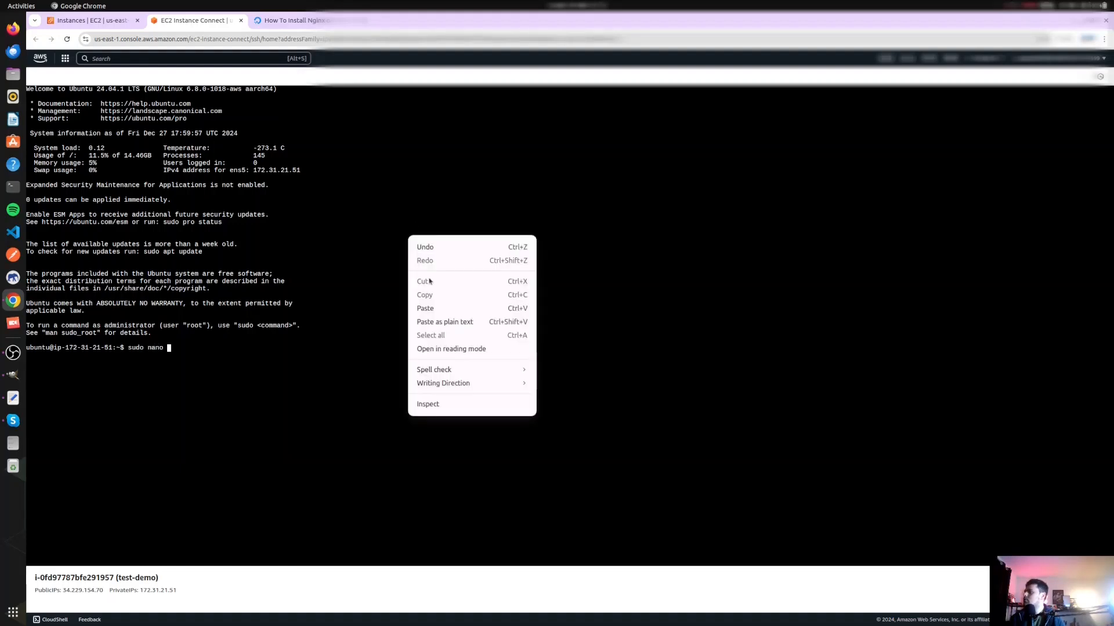
left_click(423, 306)
key("Return")
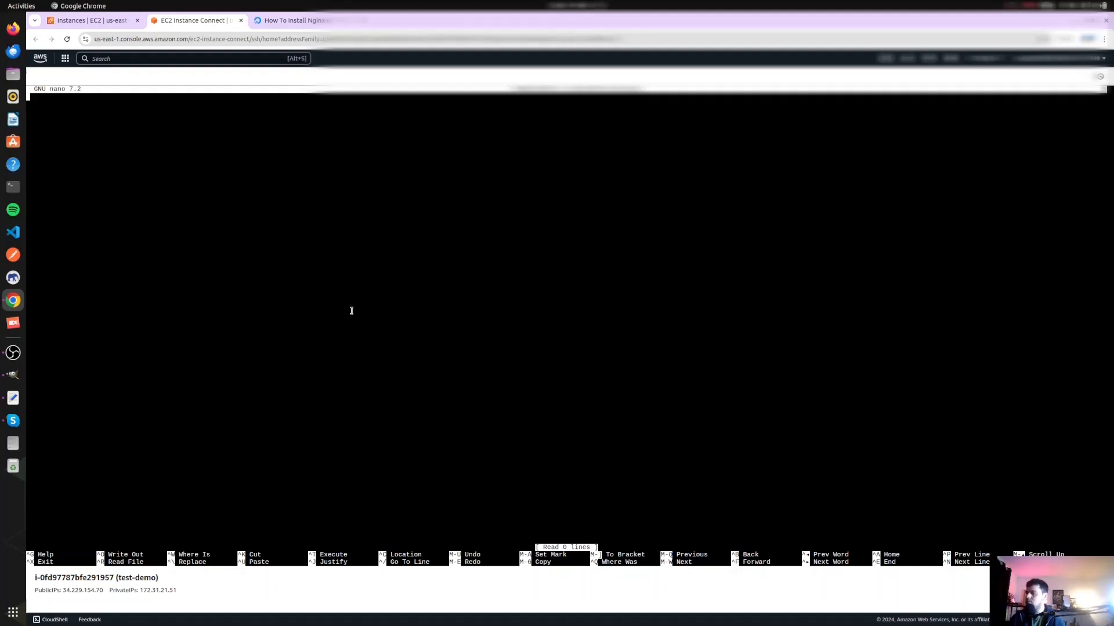
key("ctrl+x")
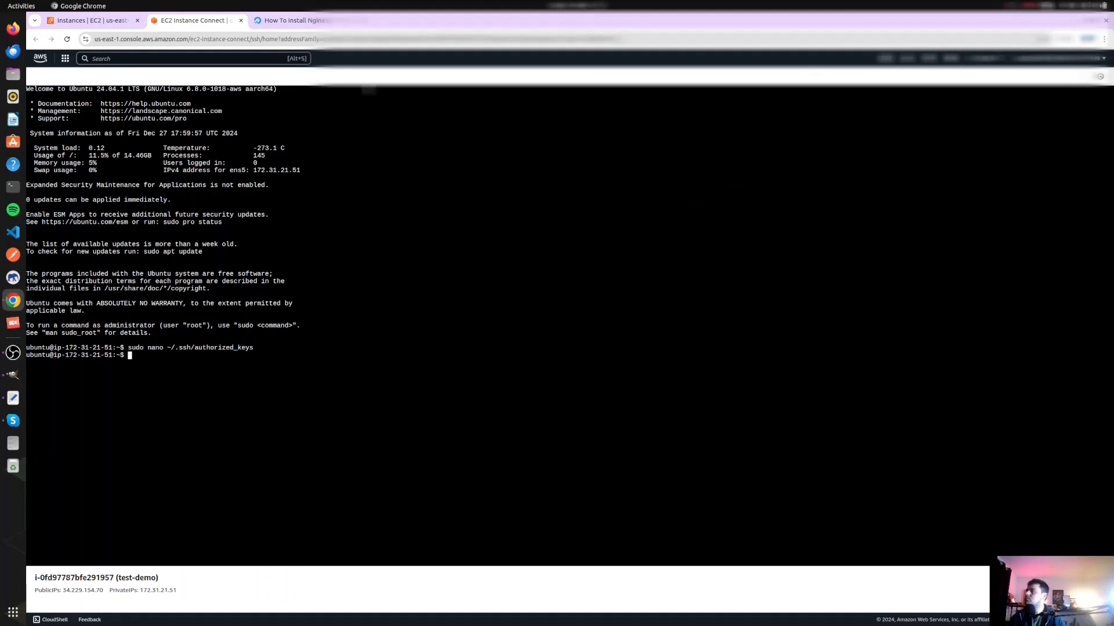
- Open a local terminal window on the computer and widen it to make it ready for commands
key("ctrl+alt+t")
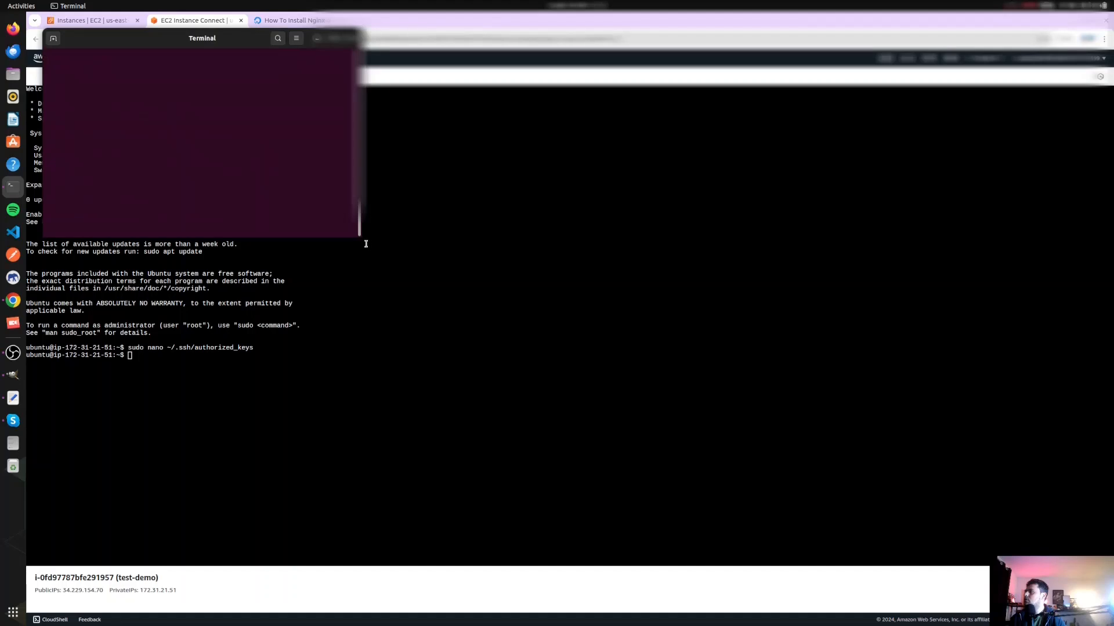
left_click_drag(359, 237, 650, 229)
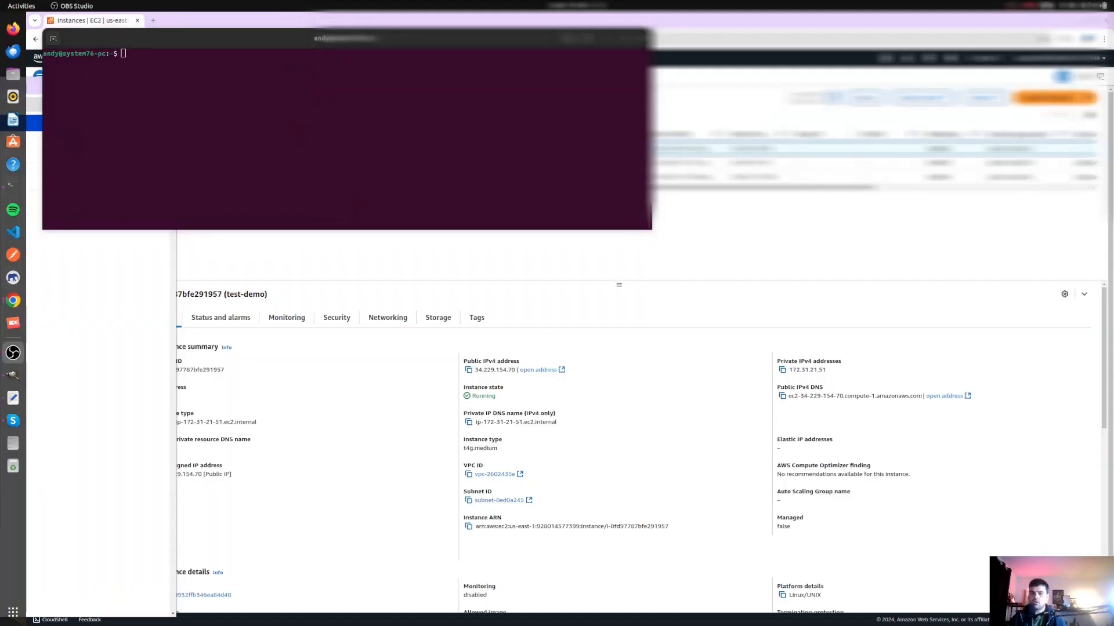
left_click(246, 174)
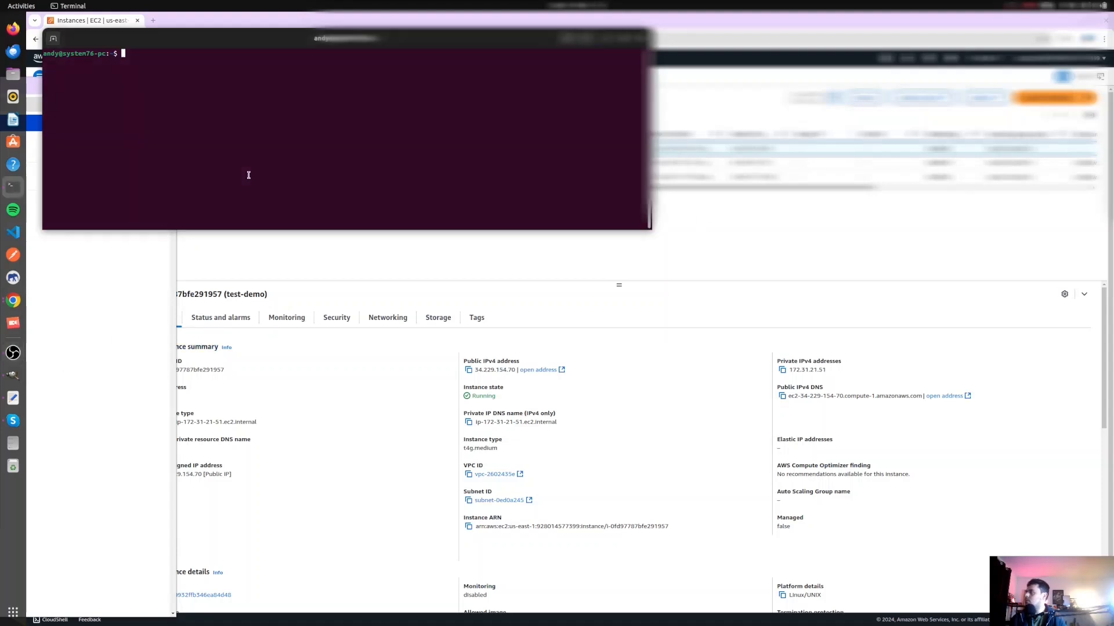
type("sudo cat ~/.ssh/id_rsa.pub")
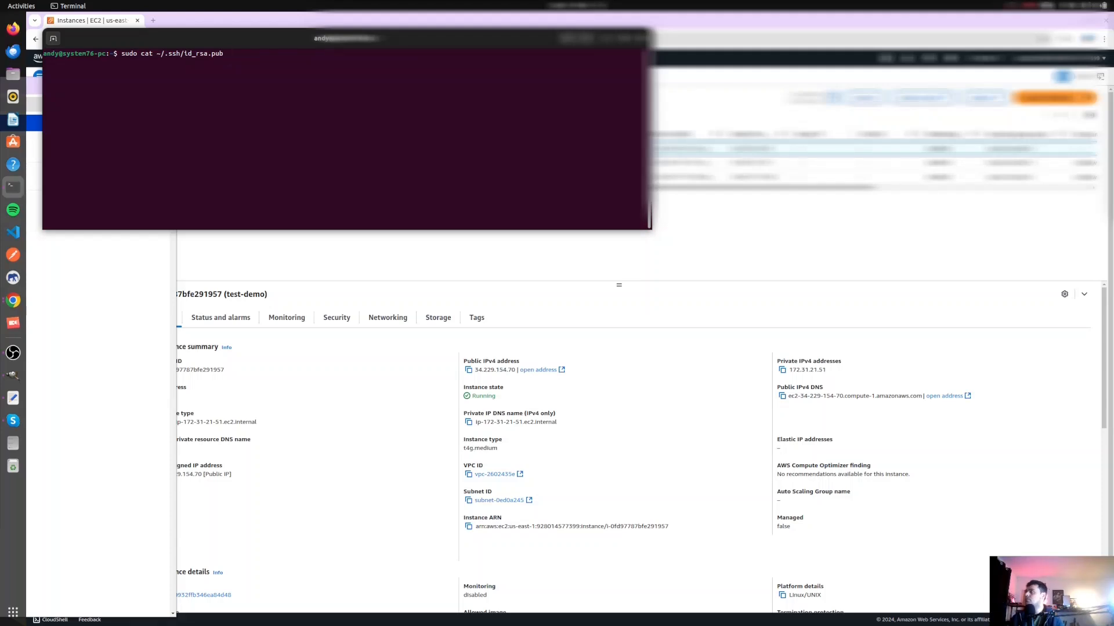
key("BackSpace")
key("BackSpace")
key("BackSpace")
key("BackSpace")
key("BackSpace")
key("BackSpace")
key("BackSpace")
key("BackSpace")
key("BackSpace")
key("BackSpace")
key("BackSpace")
key("BackSpace")
key("BackSpace")
key("BackSpace")
key("BackSpace")
key("BackSpace")
key("BackSpace")
key("BackSpace")
key("BackSpace")
key("BackSpace")
key("BackSpace")
key("BackSpace")
key("BackSpace")
key("BackSpace")
key("BackSpace")
key("BackSpace")
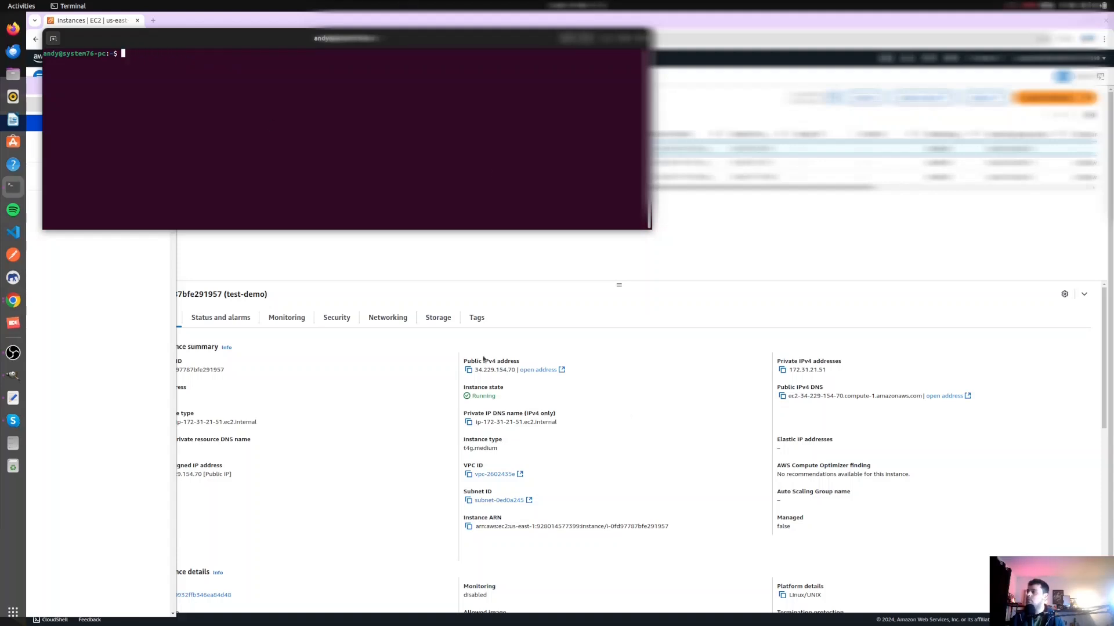
left_click(468, 369)
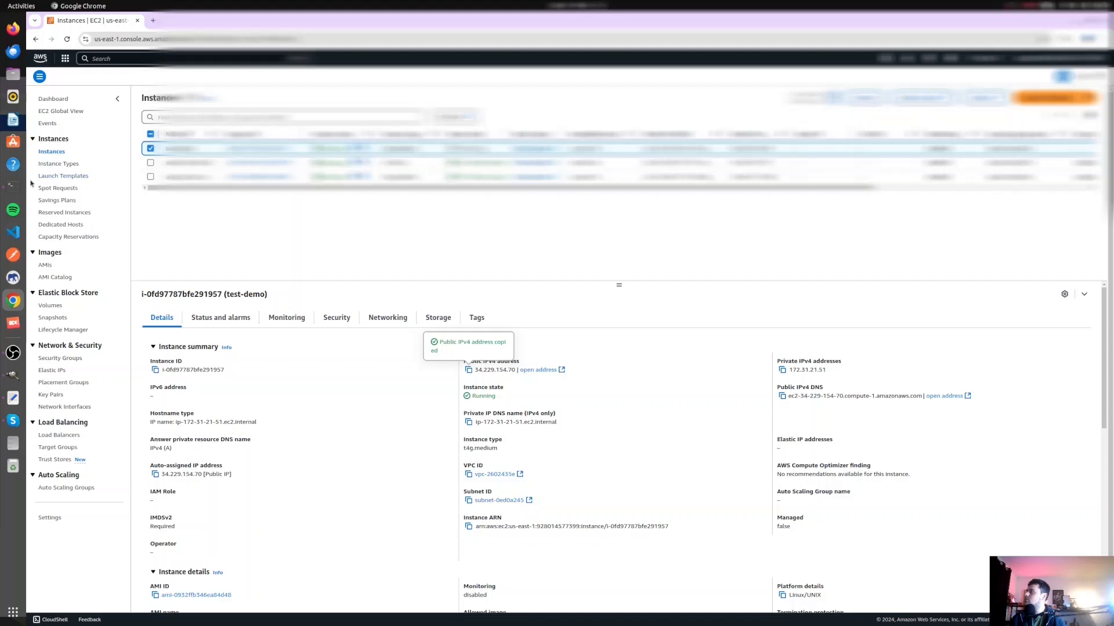
left_click(13, 186)
type("ssh ubuntu")
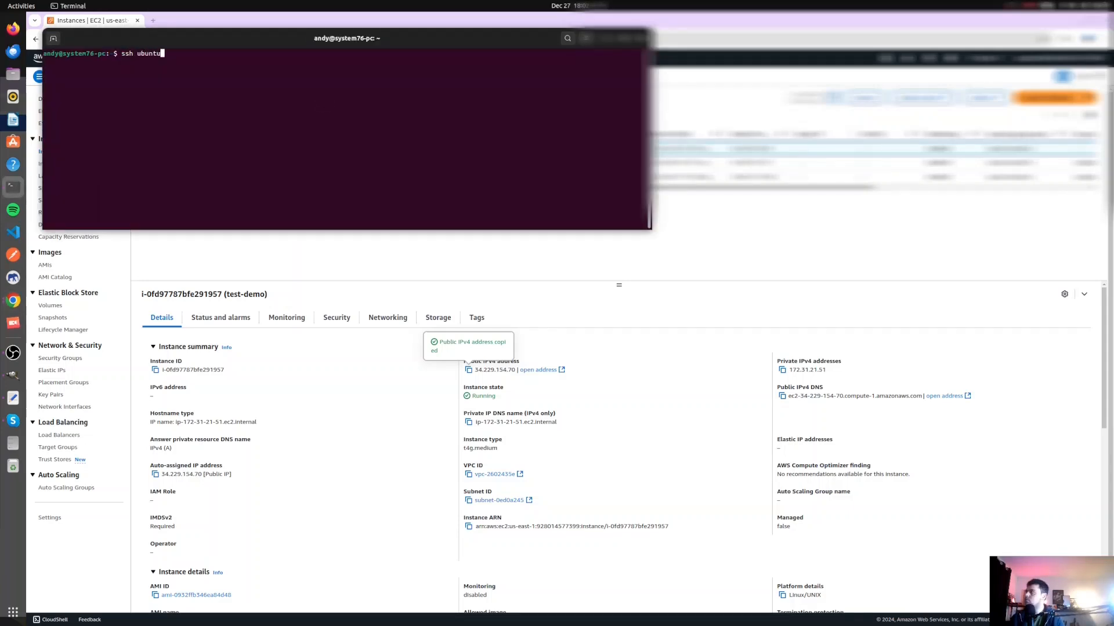
type("@")
right_click(307, 102)
left_click(323, 129)
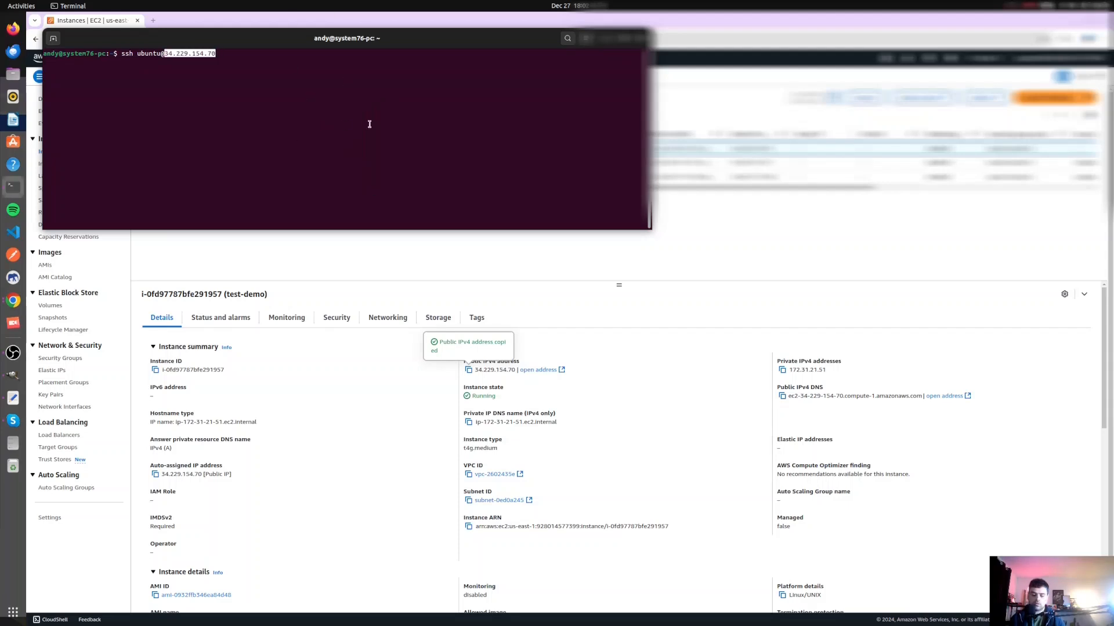
- Start the SSH connection, accept the host by answering yes, and clear the terminal screen
key("Return")
type("yes")
key("Return")
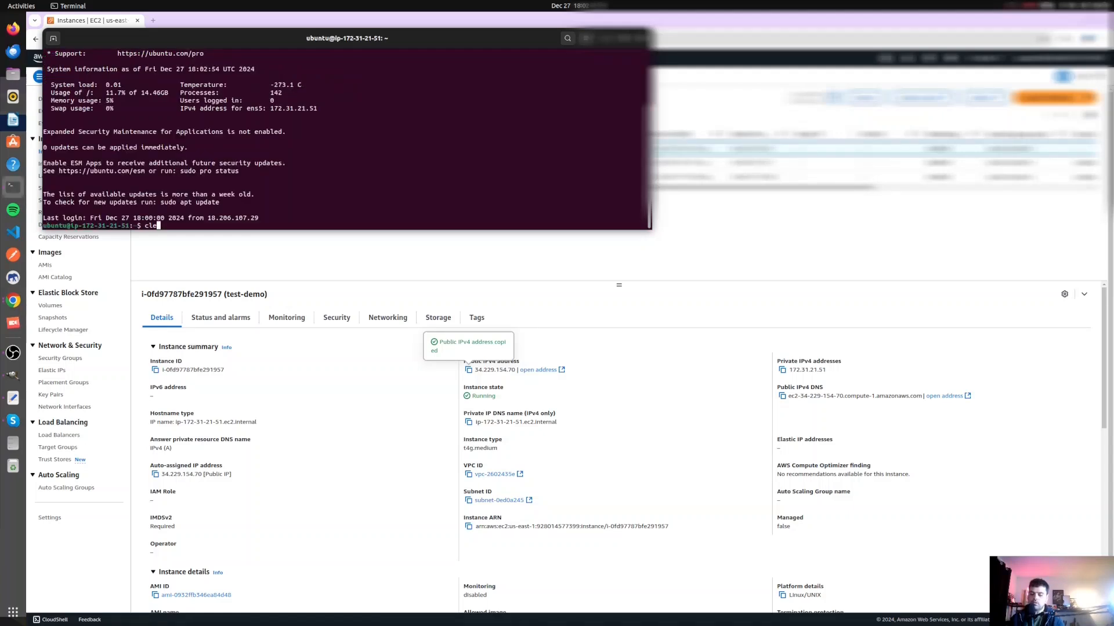
key("Return")
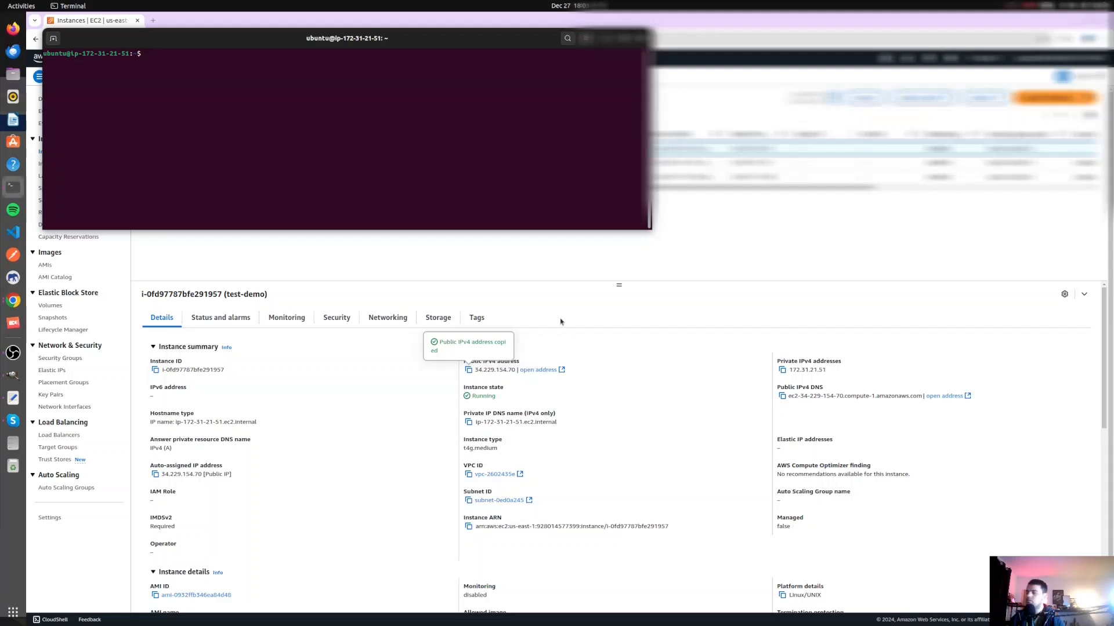
- Bring the nginx install command from the other Chrome window into the SSH session, run it, and confirm the installation with Y
left_click(16, 302)
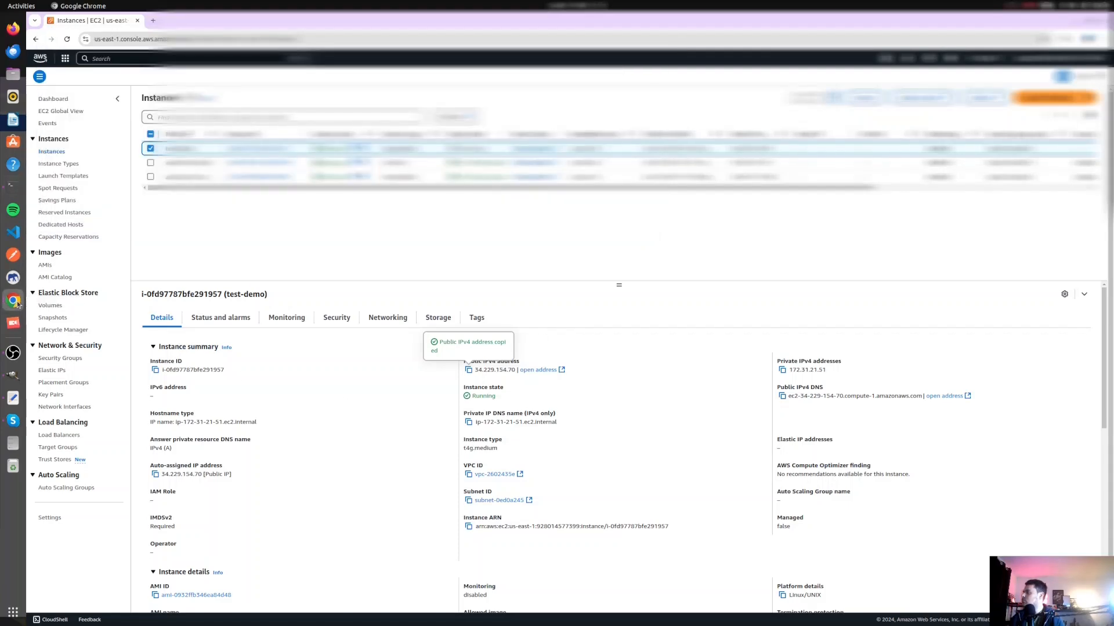
left_click(18, 304)
left_click(63, 339)
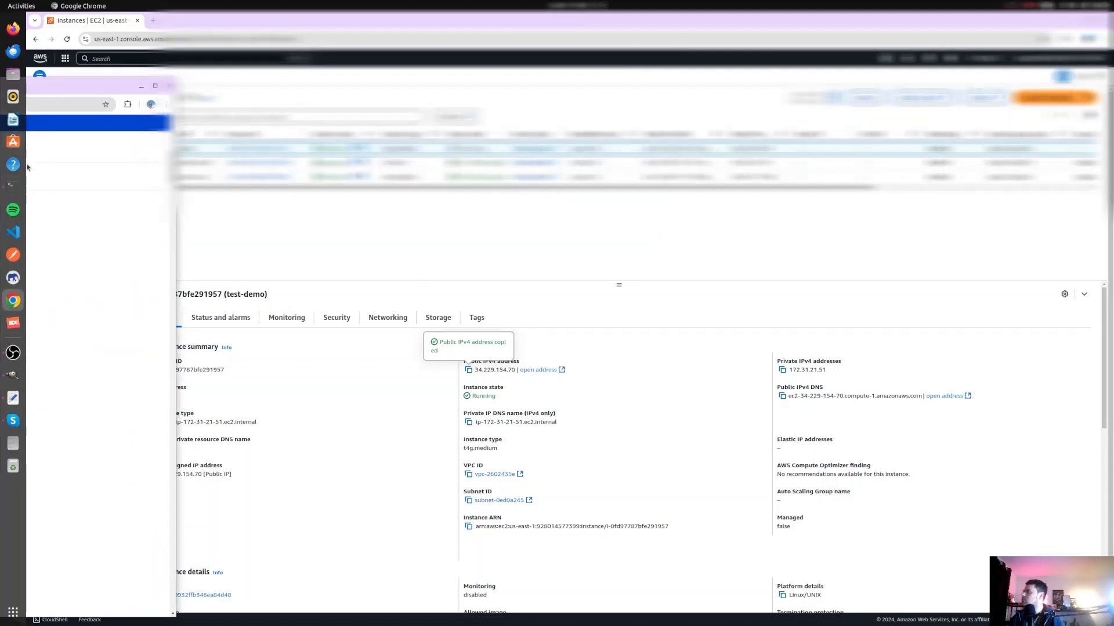
left_click(13, 187)
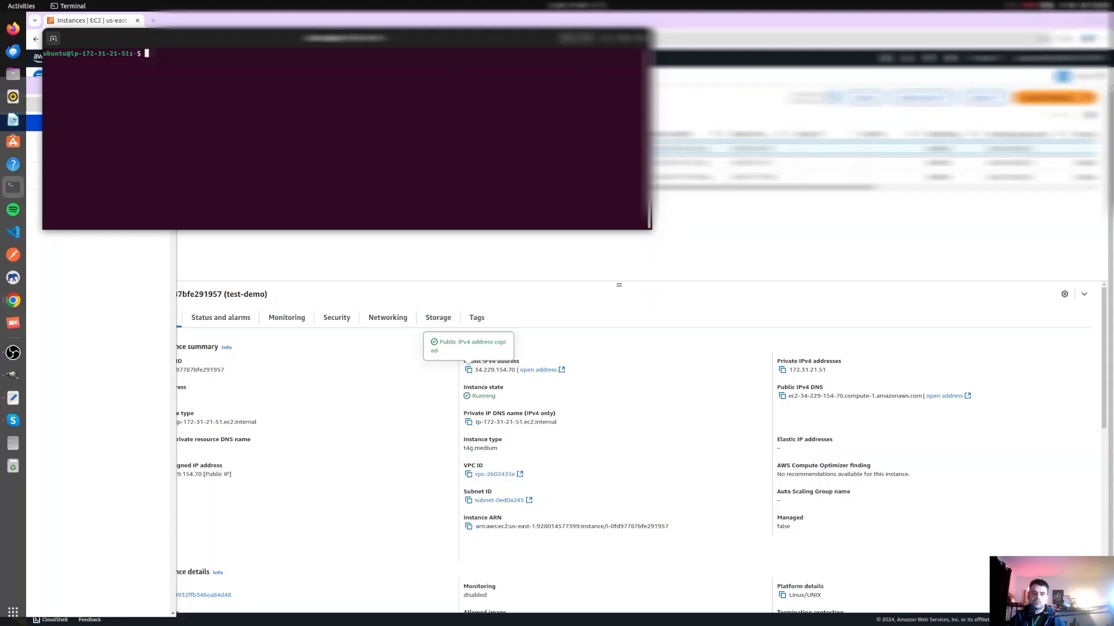
key("alt+Tab")
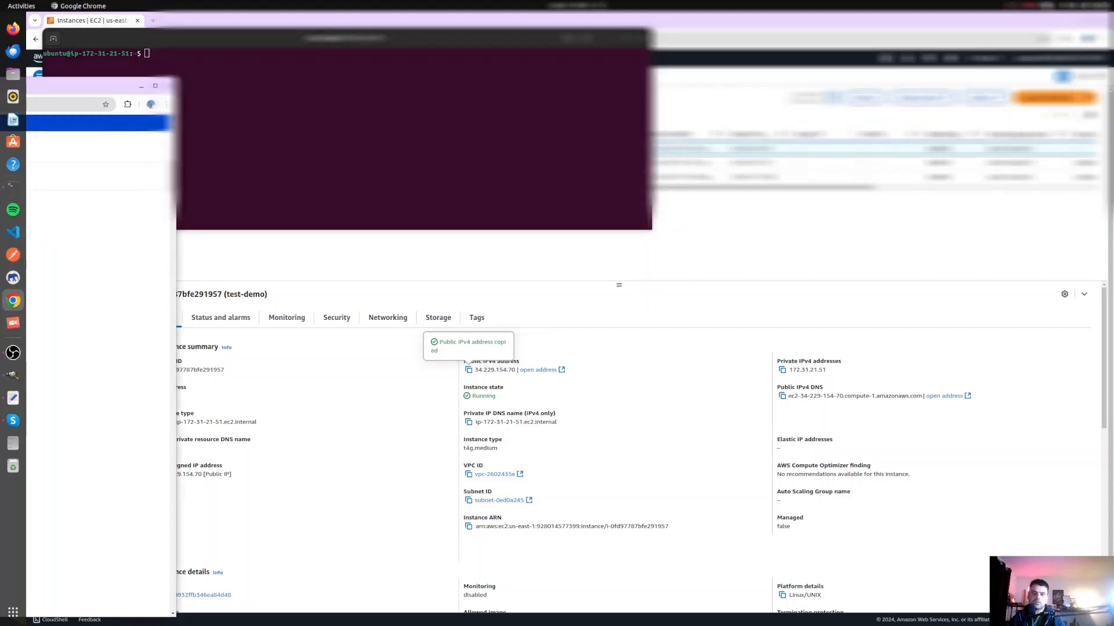
left_click(317, 122)
right_click(261, 114)
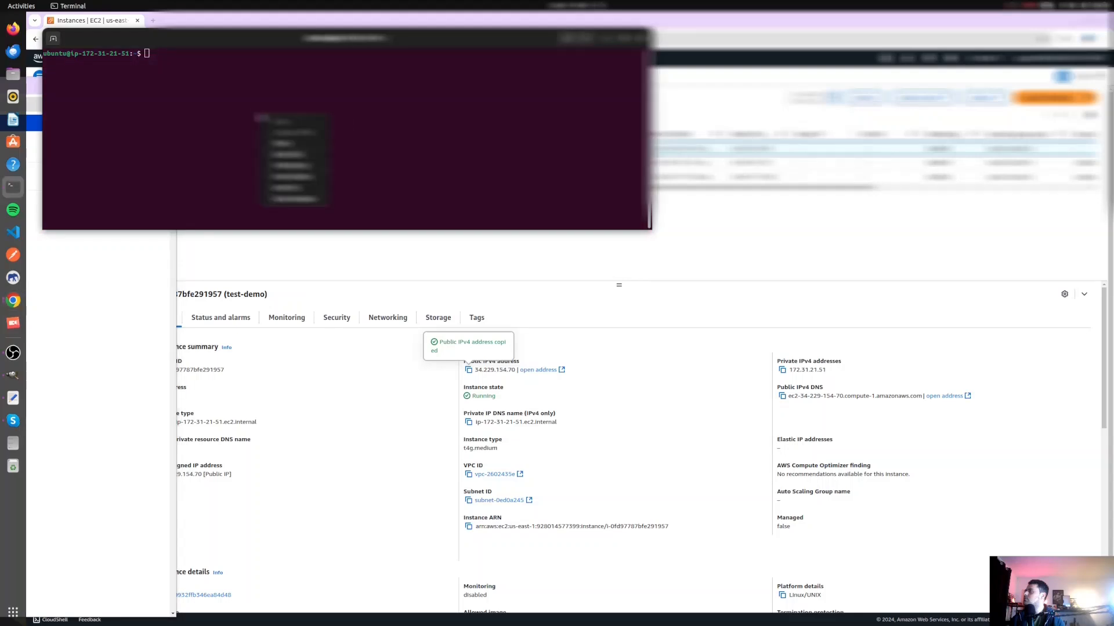
left_click(271, 140)
key("Return")
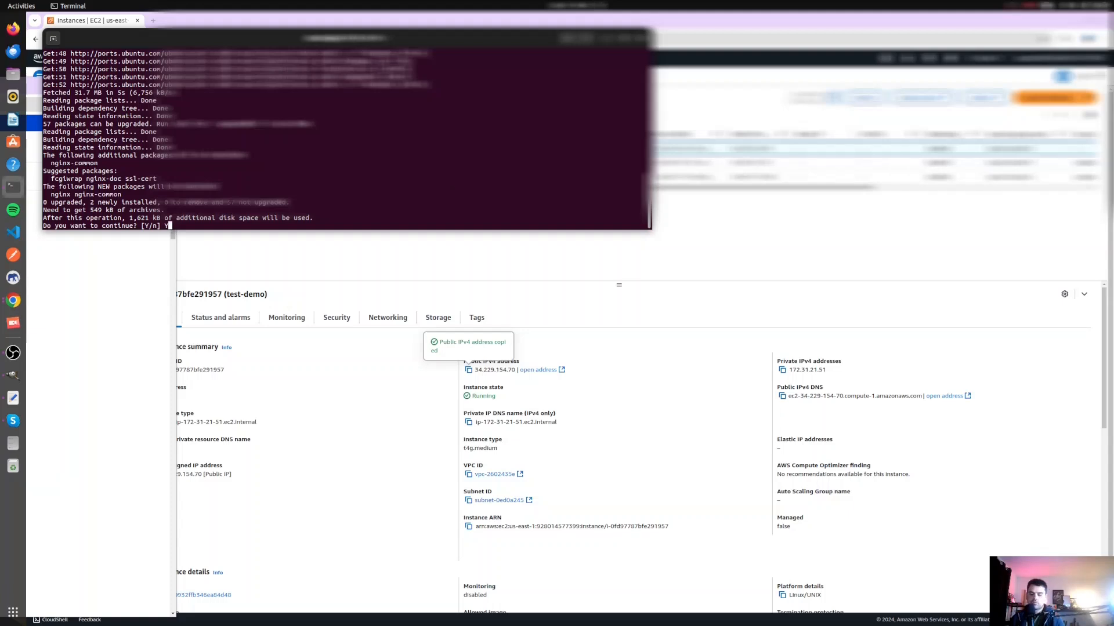
type("Y")
key("Return")
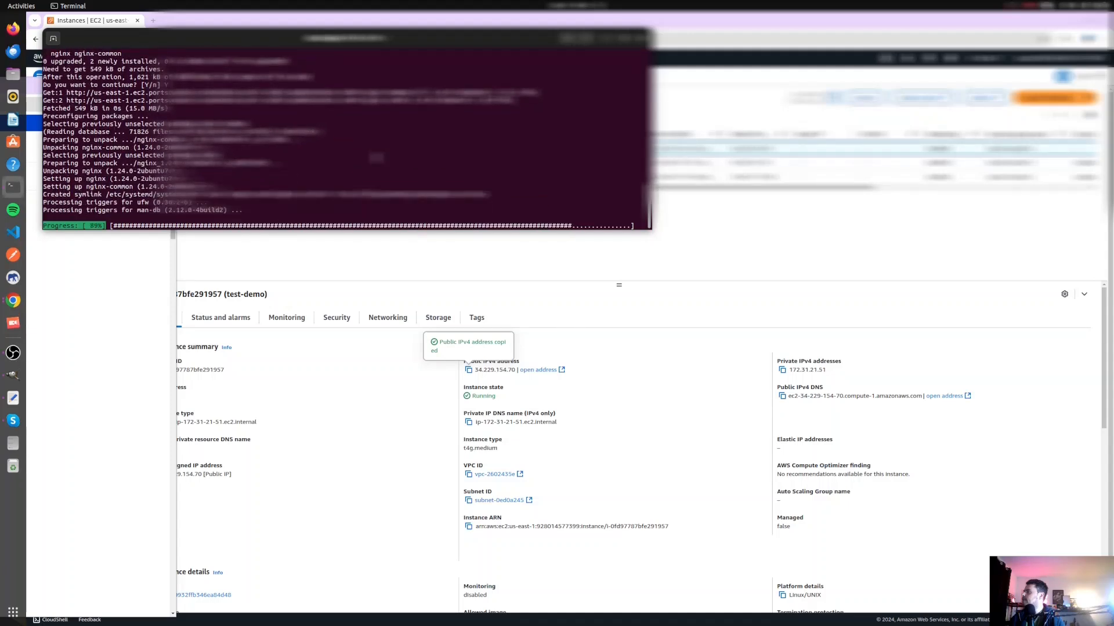
- Take the status command from the guide window and run systemctl status nginx in the SSH session
left_click(34, 156)
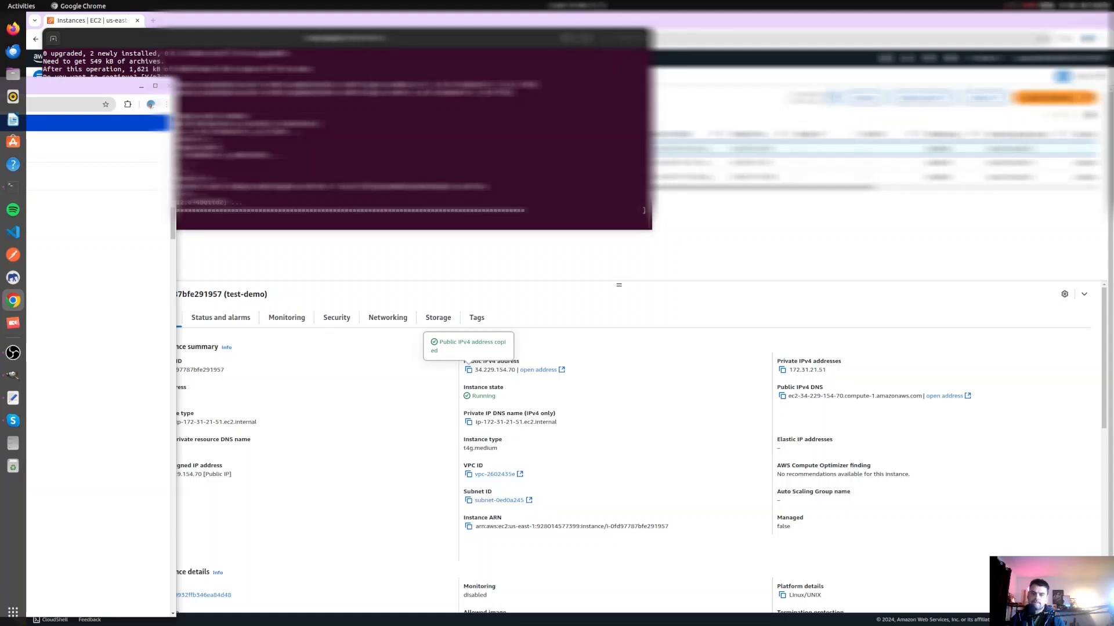
left_click(616, 160)
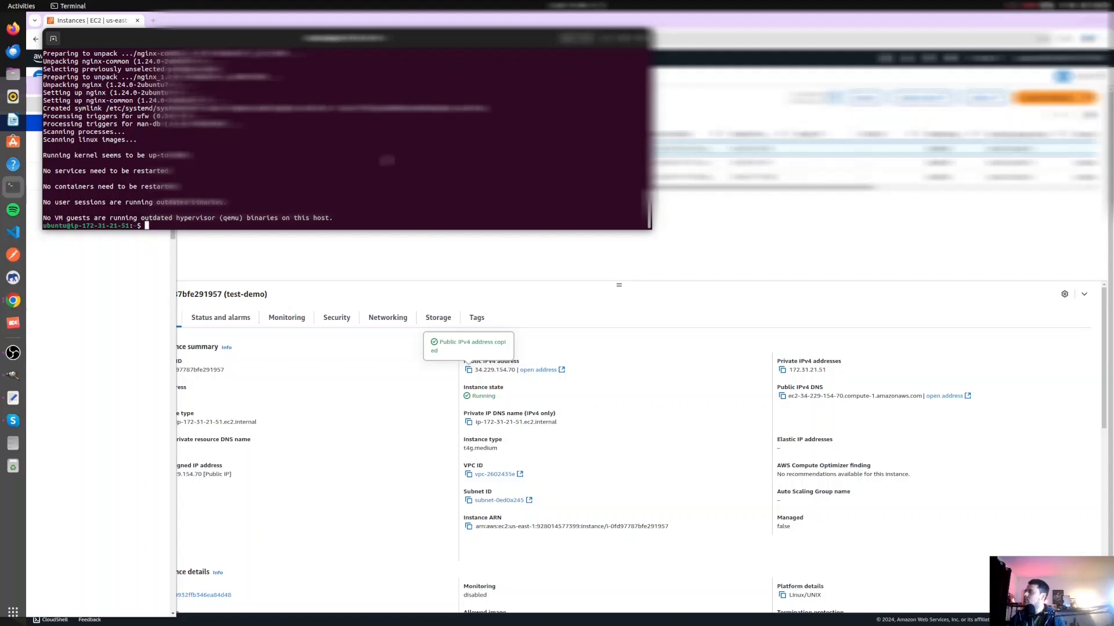
right_click(389, 161)
left_click(192, 225)
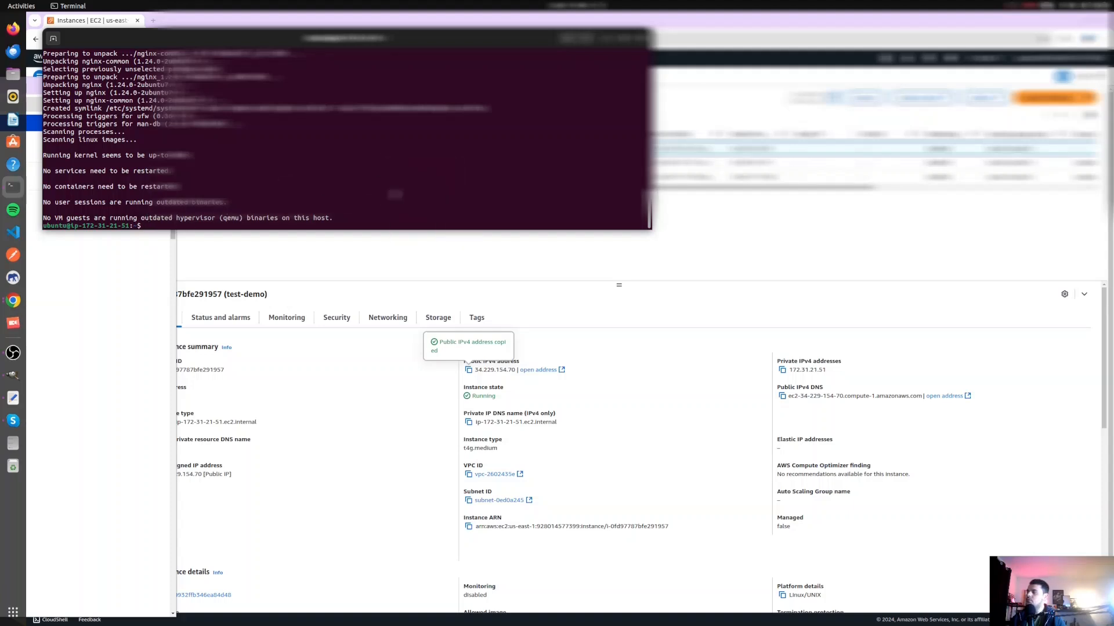
right_click(401, 155)
left_click(422, 183)
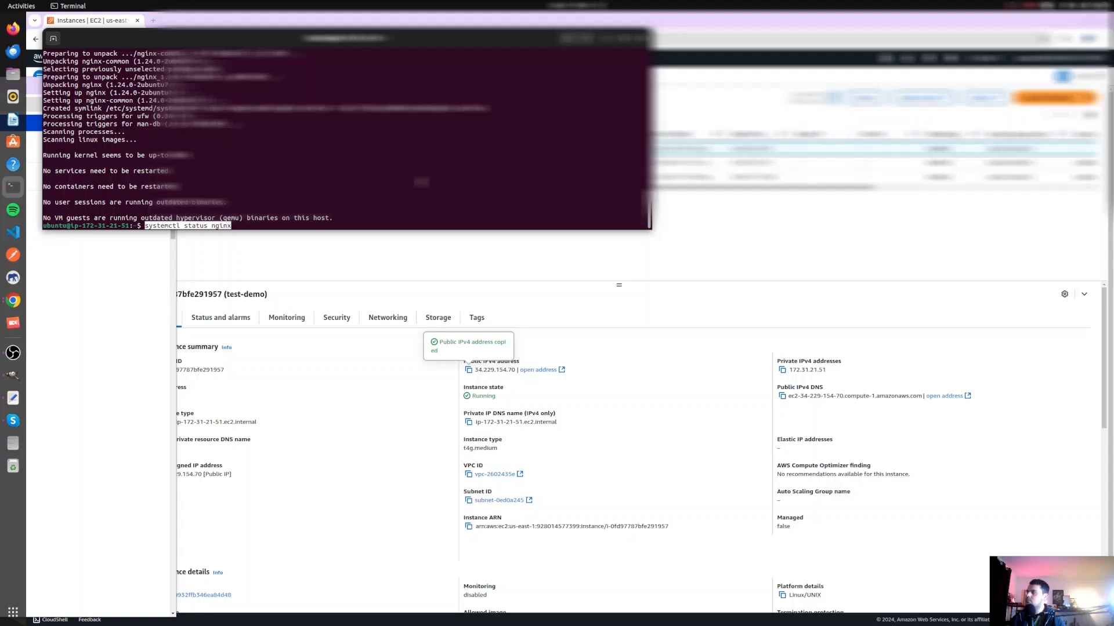
key("Return")
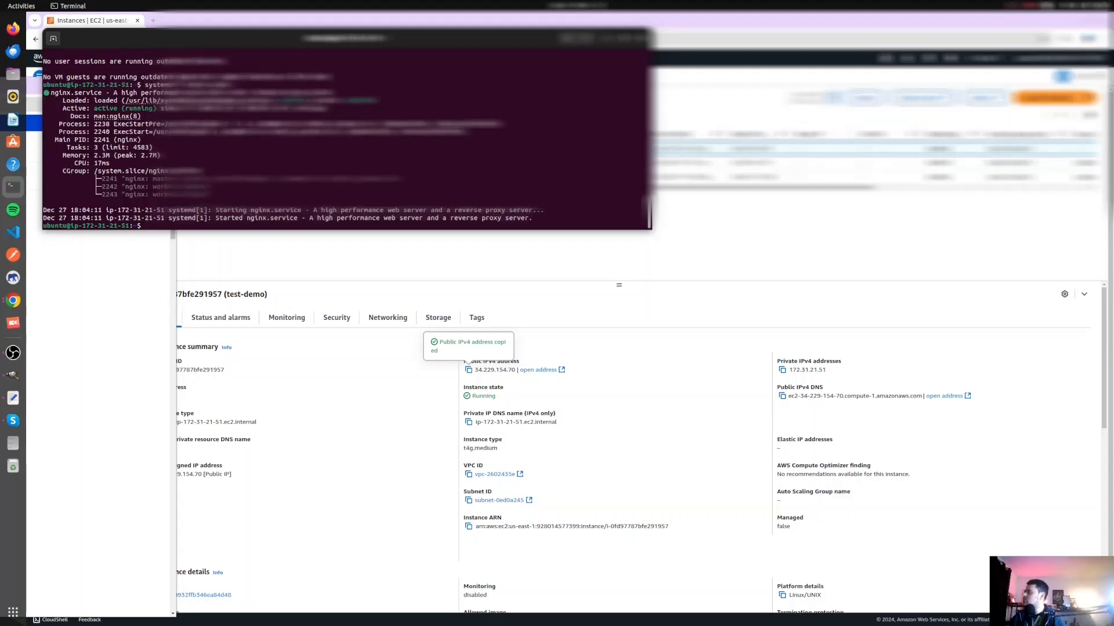
- Return to the EC2 console in Chrome and examine the details, networking, status and monitoring information of test-demo
left_click(635, 343)
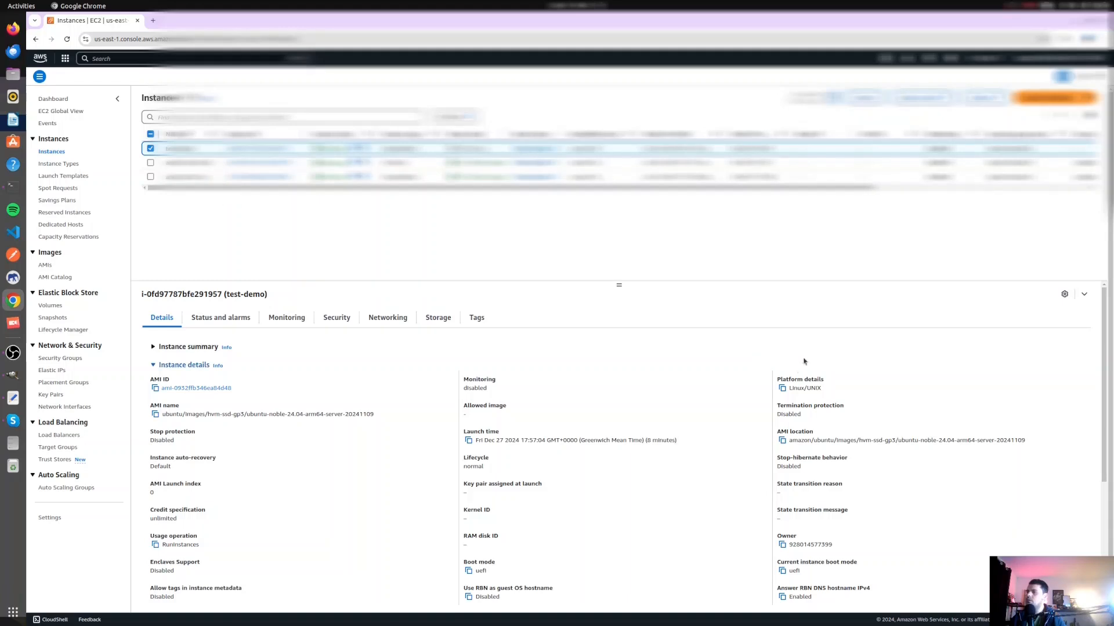
scroll(714, 415, "down", 5)
scroll(711, 406, "up", 5)
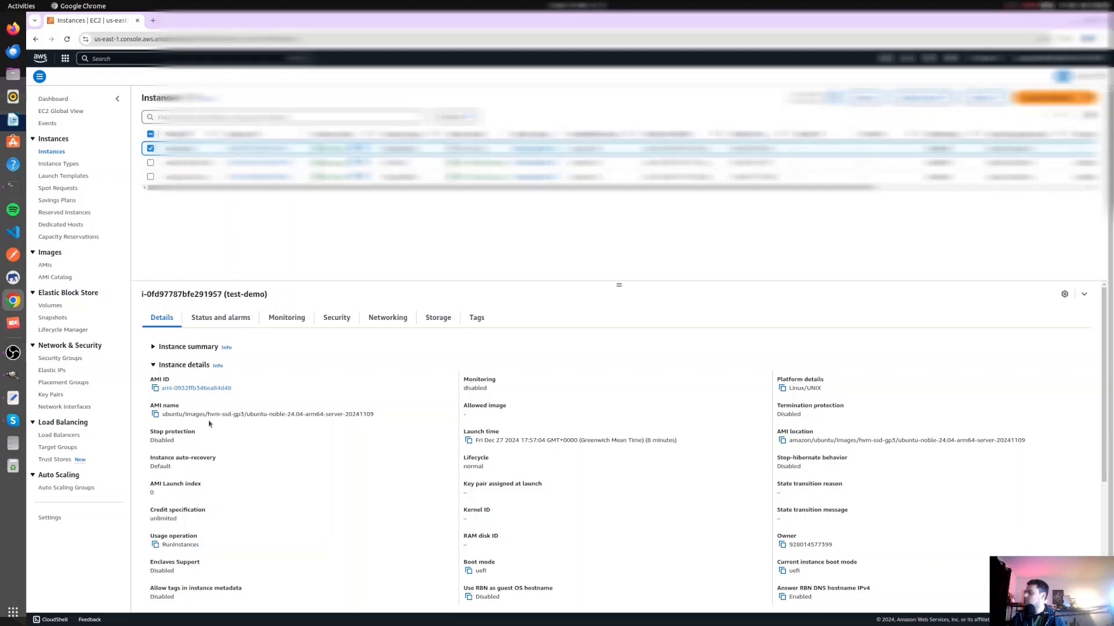
left_click(373, 320)
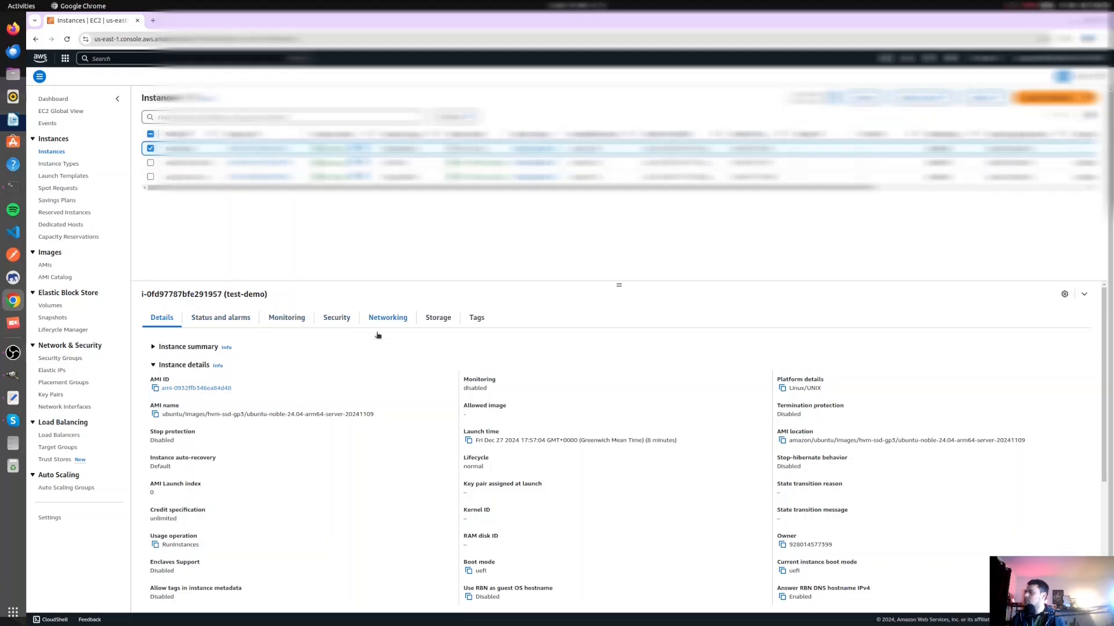
left_click(220, 321)
left_click(288, 319)
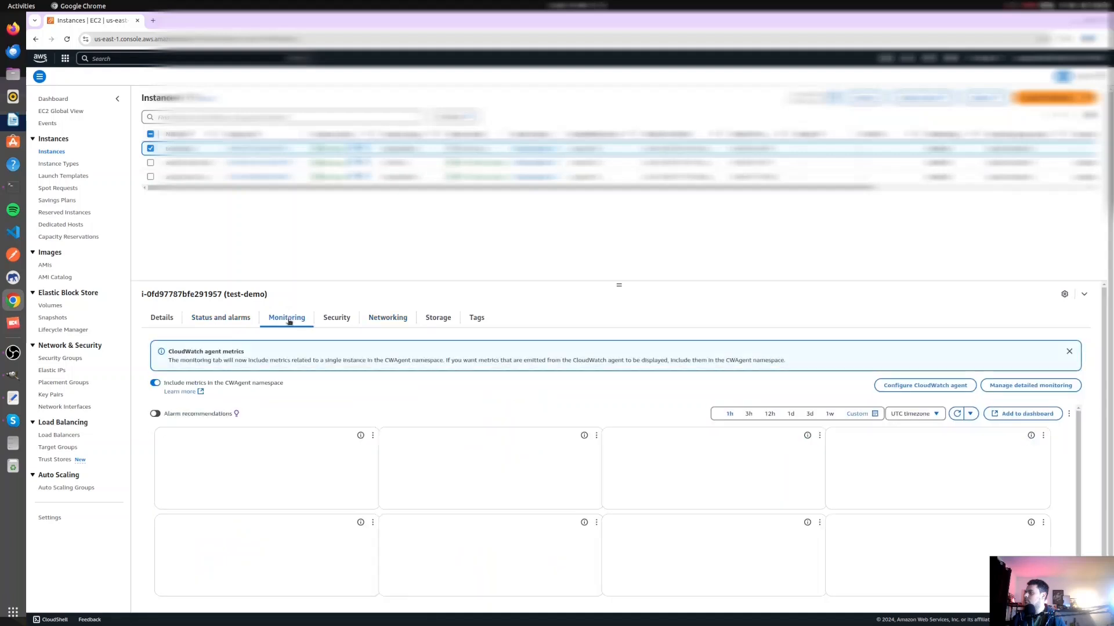
left_click(156, 321)
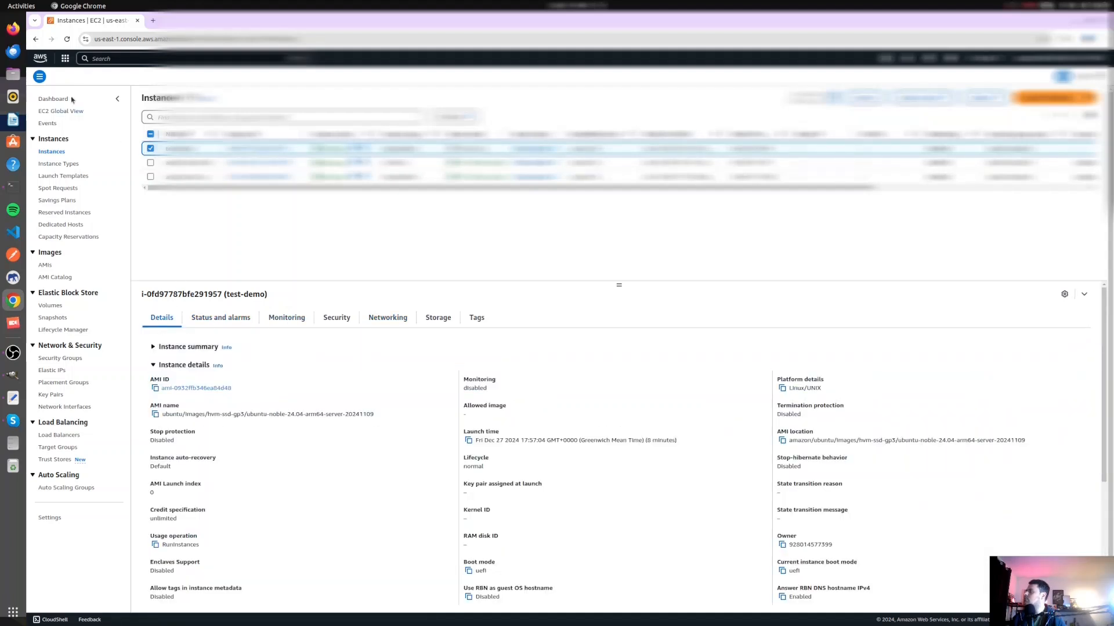
- Reselect the test-demo instance and expand its Instance summary section
left_click(150, 150)
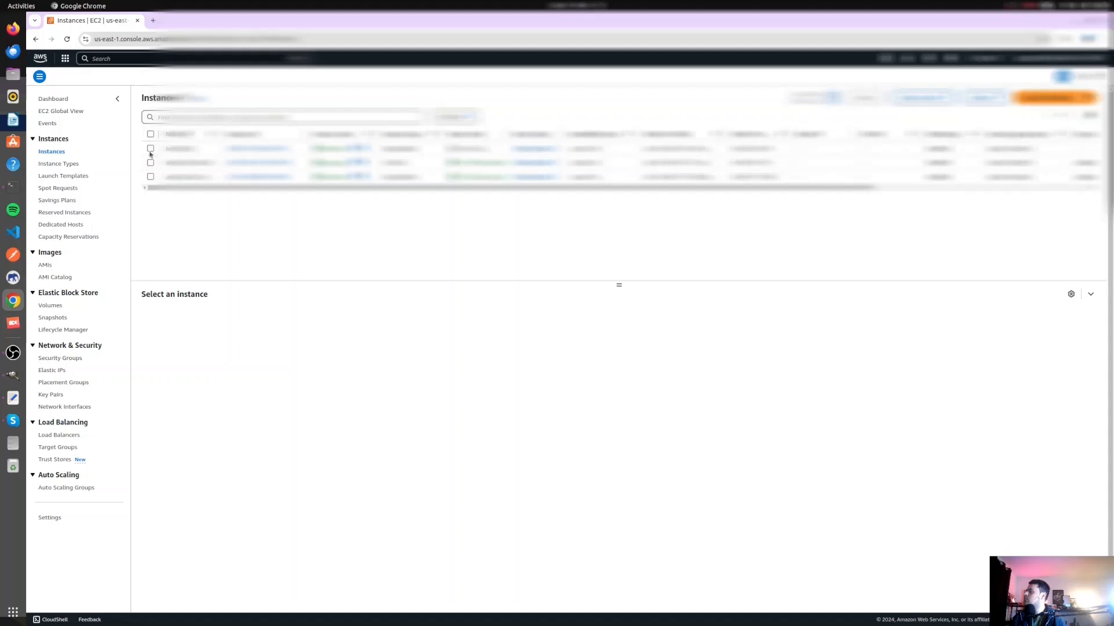
left_click(151, 150)
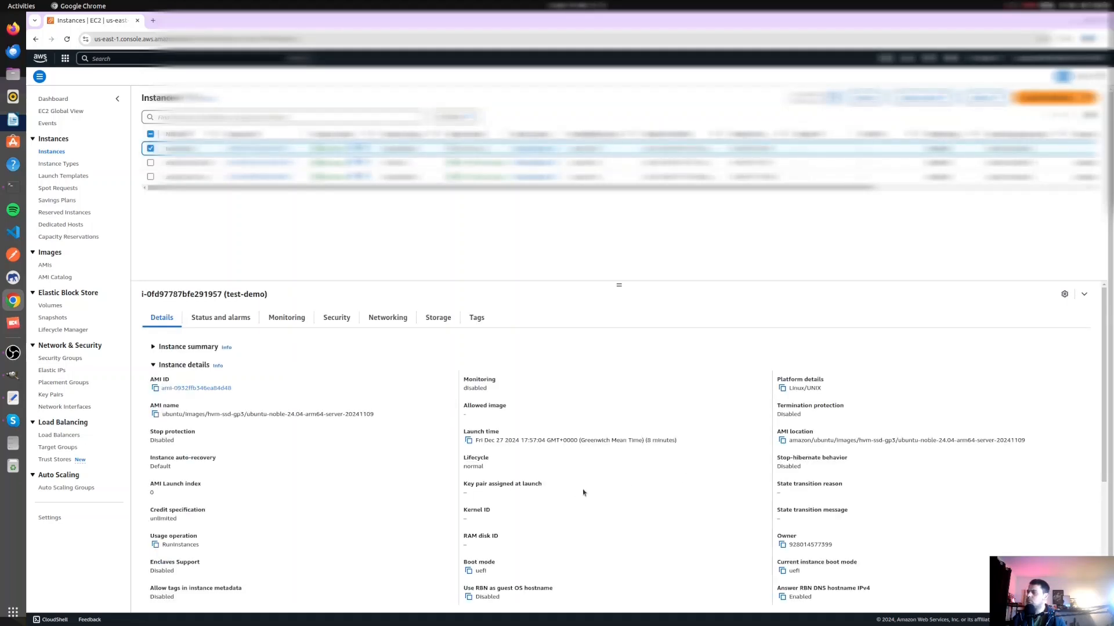
left_click(184, 347)
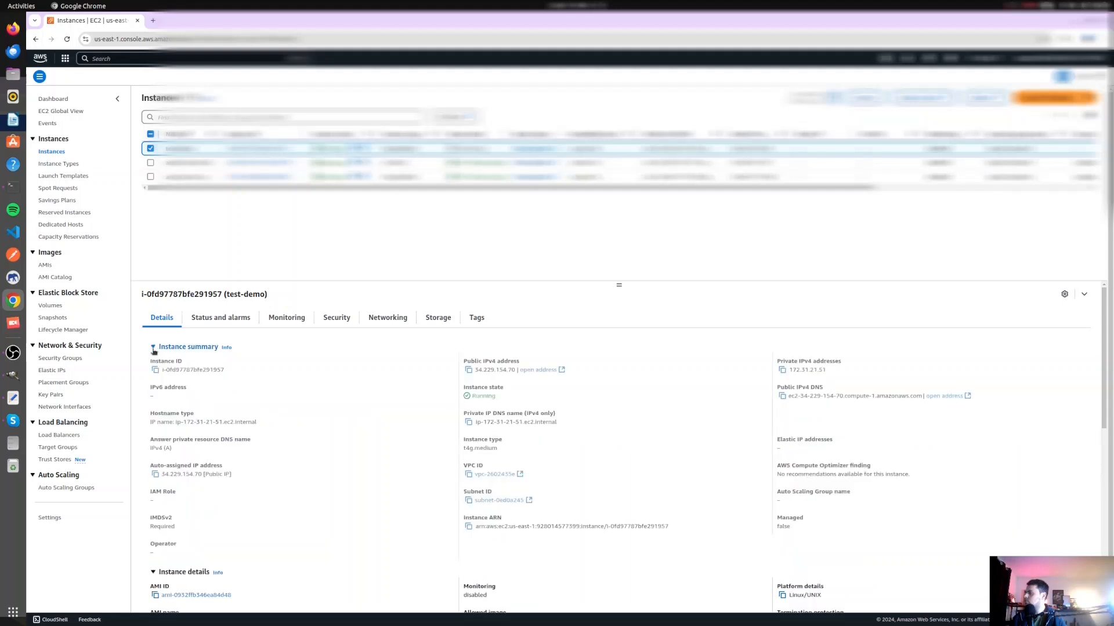
- Copy the public IPv4 DNS of test-demo and load that address in a new browser tab
left_click(781, 396)
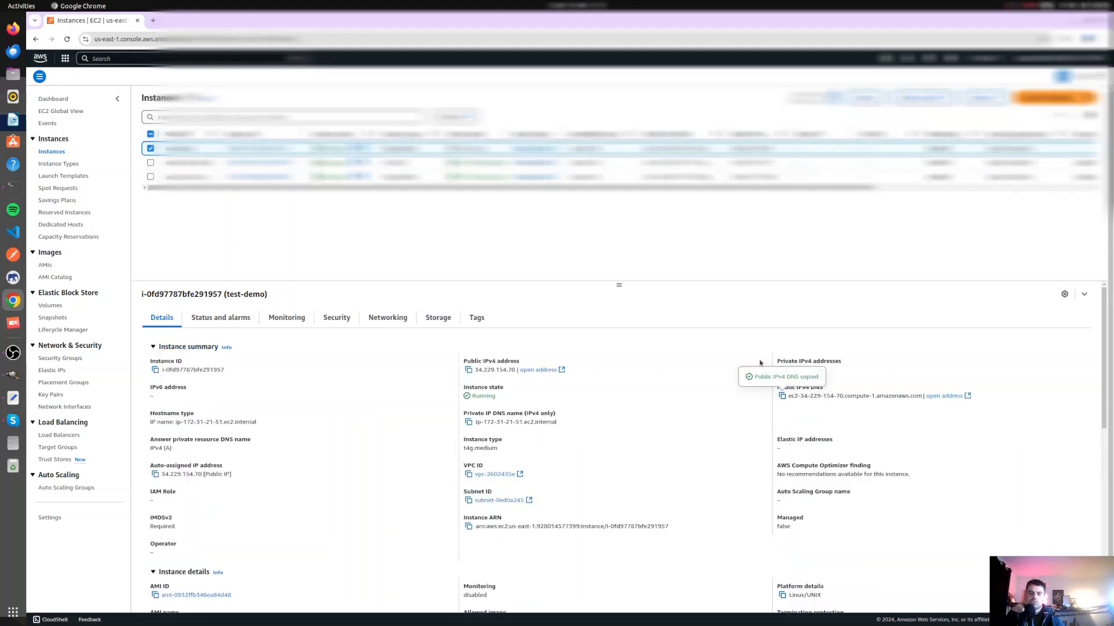
left_click(13, 353)
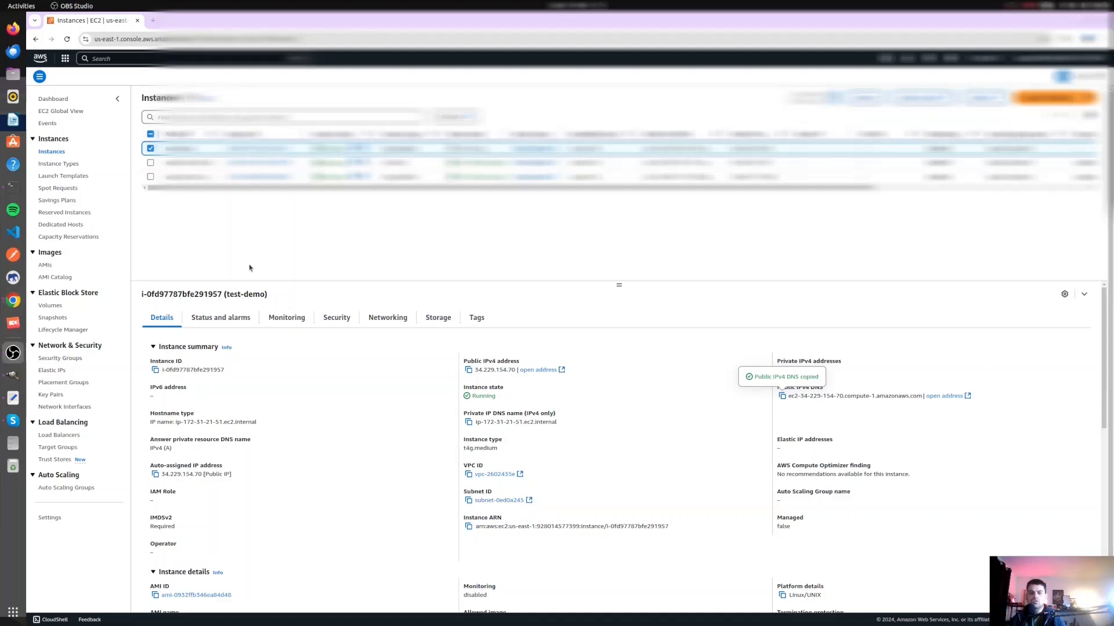
left_click(153, 20)
key("ctrl+v")
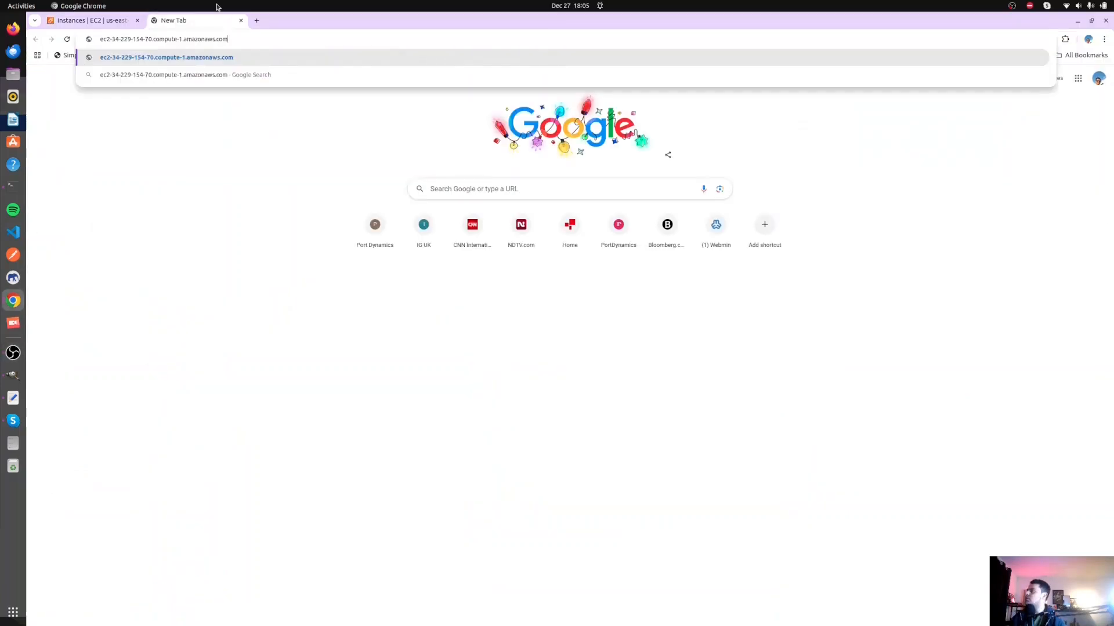
key("Return")
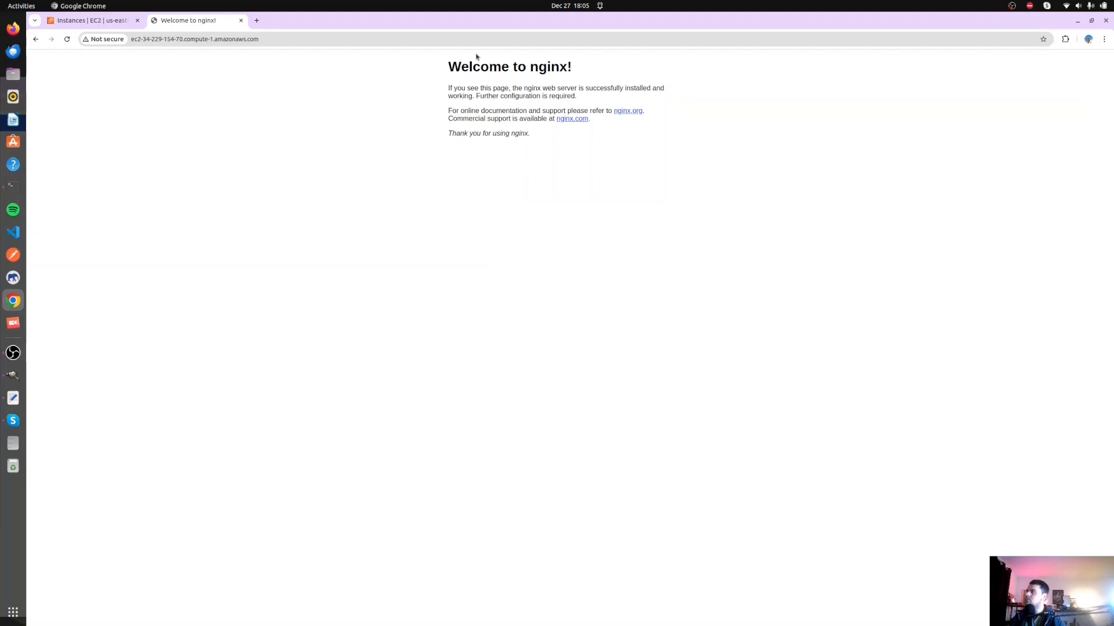
- Review the test-demo details and the nginx page in turn, ending on the EC2 Instances page
left_click(92, 21)
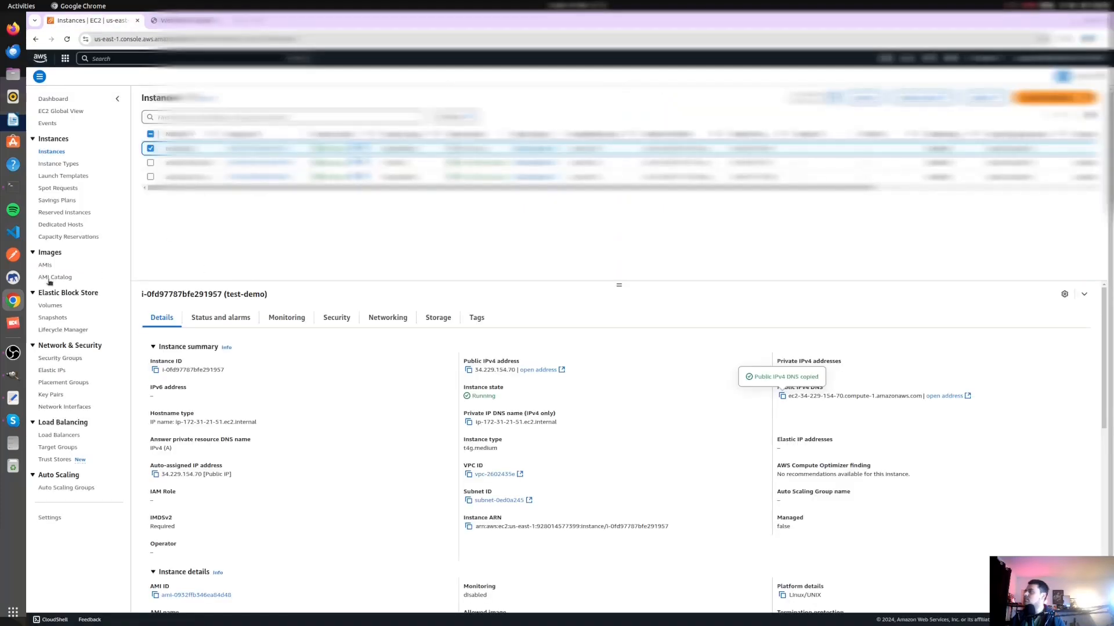
left_click(180, 20)
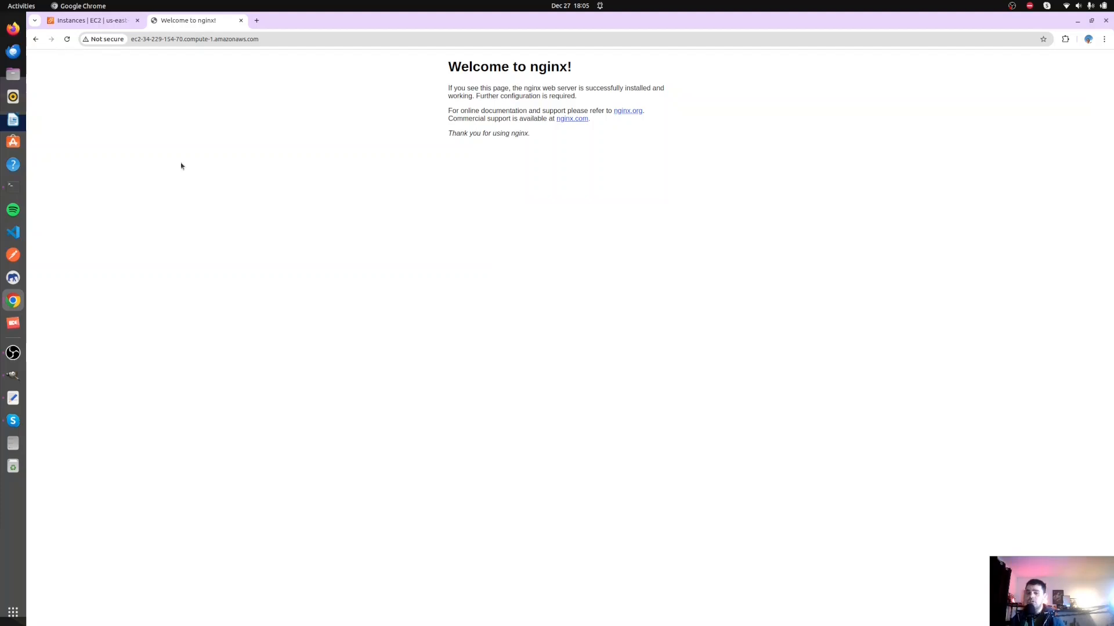
left_click(76, 18)
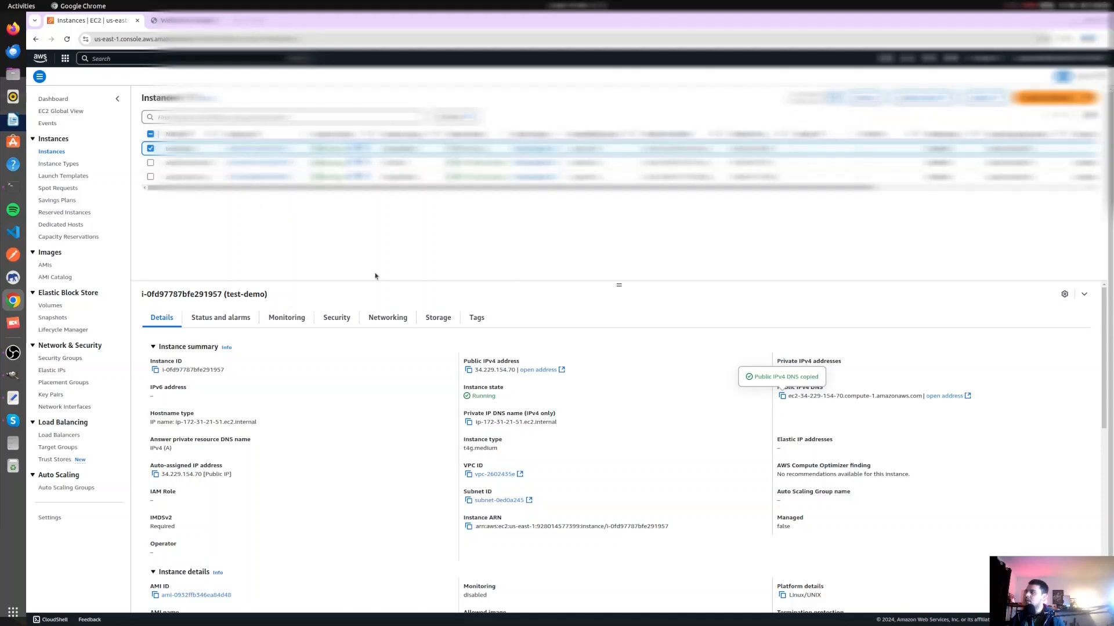
- Switch to the GIMP sketch and draw a freehand loop around the IAM, MFA and BUDGET boxes
left_click(13, 352)
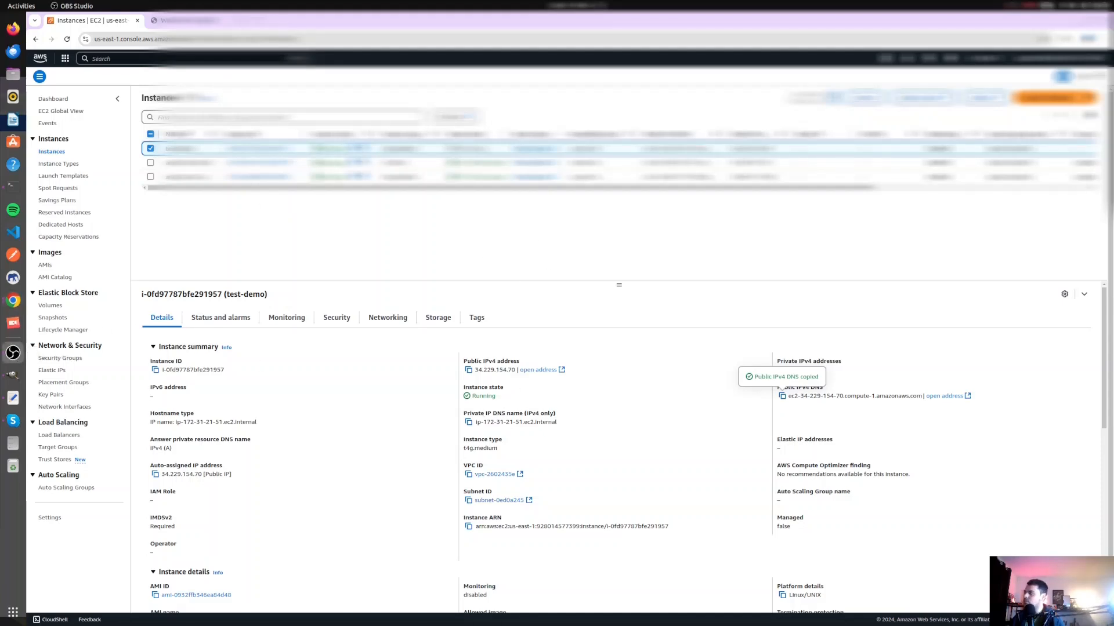
left_click(12, 374)
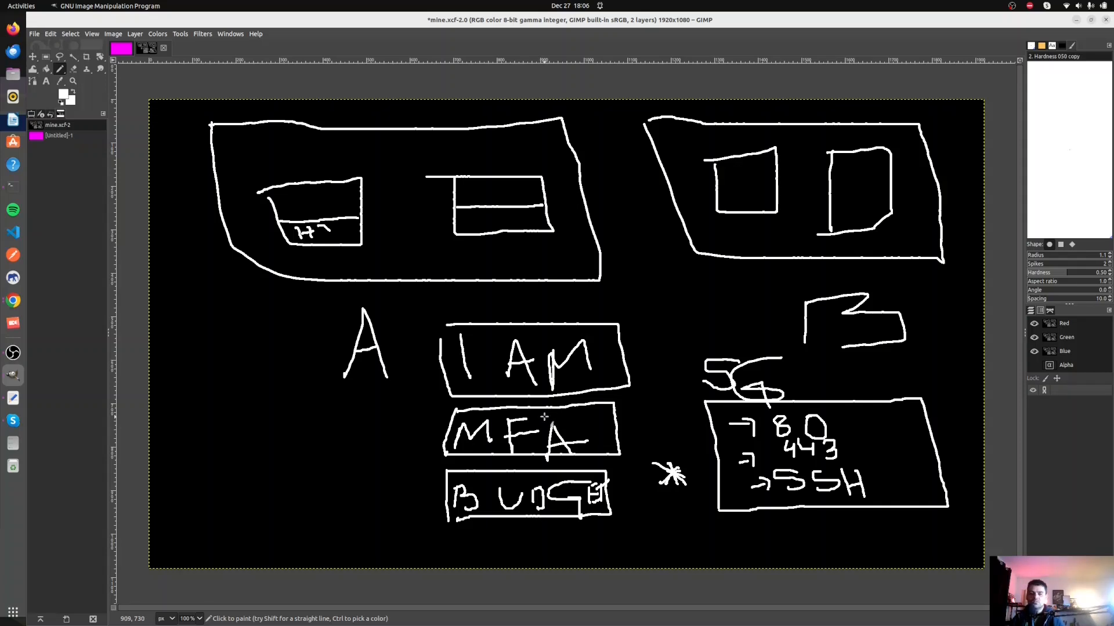
mouse_move(427, 309)
left_mouse_down()
mouse_move(659, 513)
mouse_move(483, 282)
mouse_move(428, 307)
left_mouse_up()
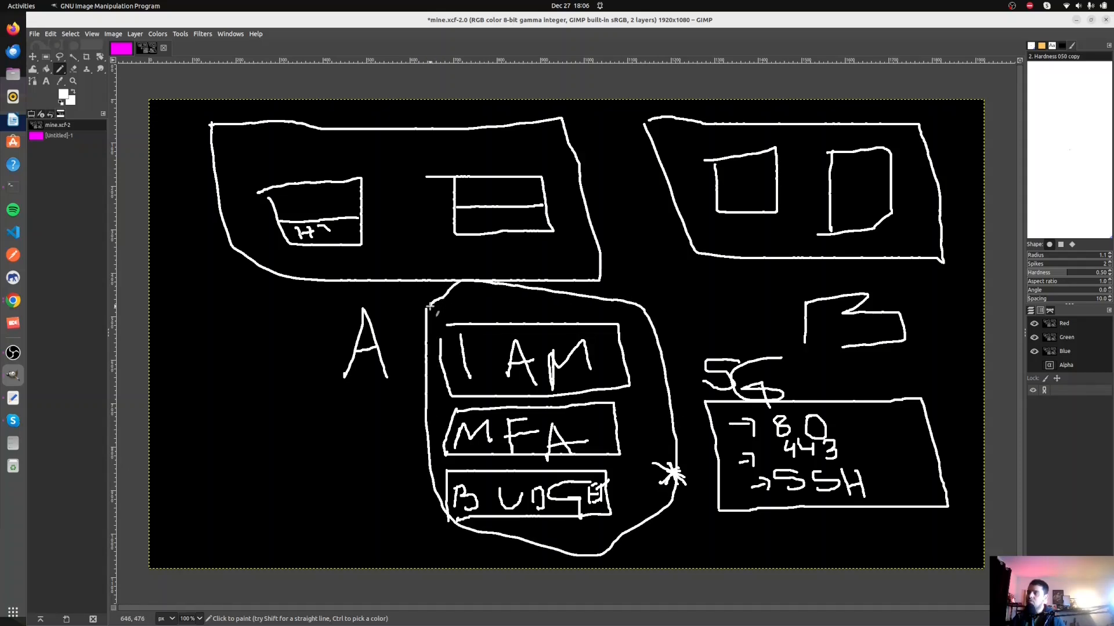